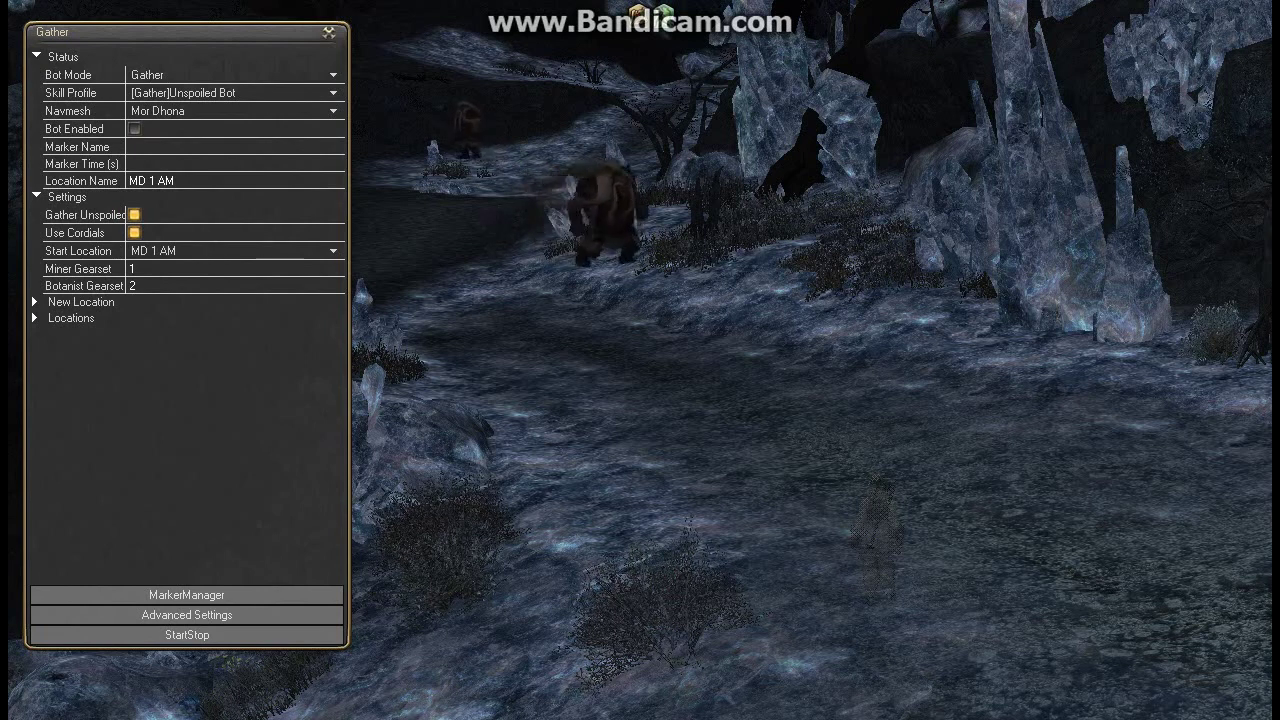
# - Review the list of saved gathering locations and expand the New Location settings
pyautogui.click(36, 318)
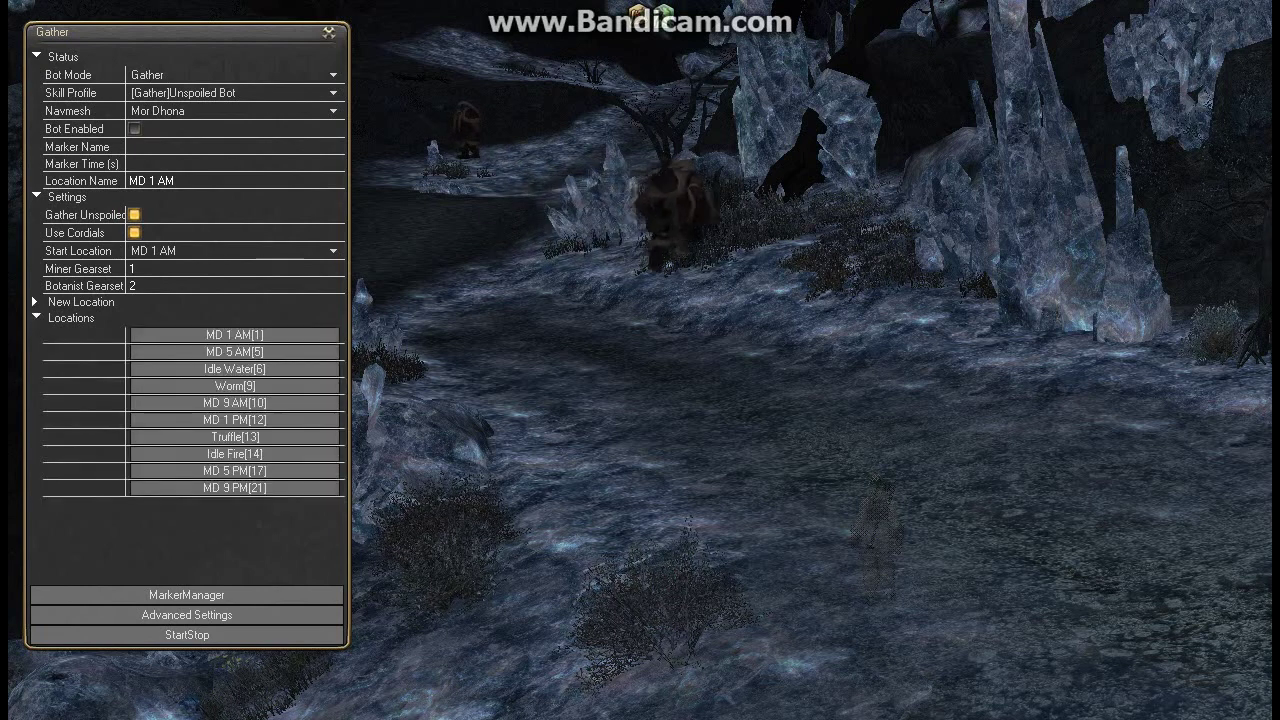
pyautogui.click(36, 318)
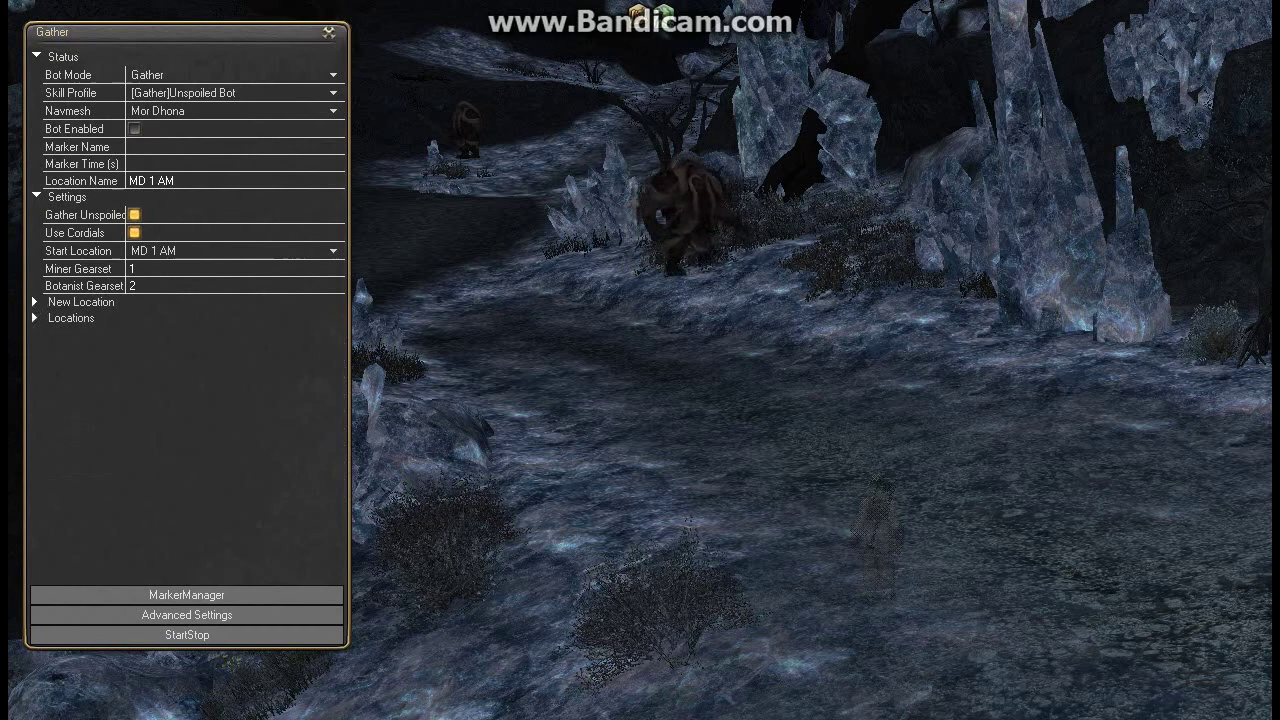
pyautogui.click(35, 302)
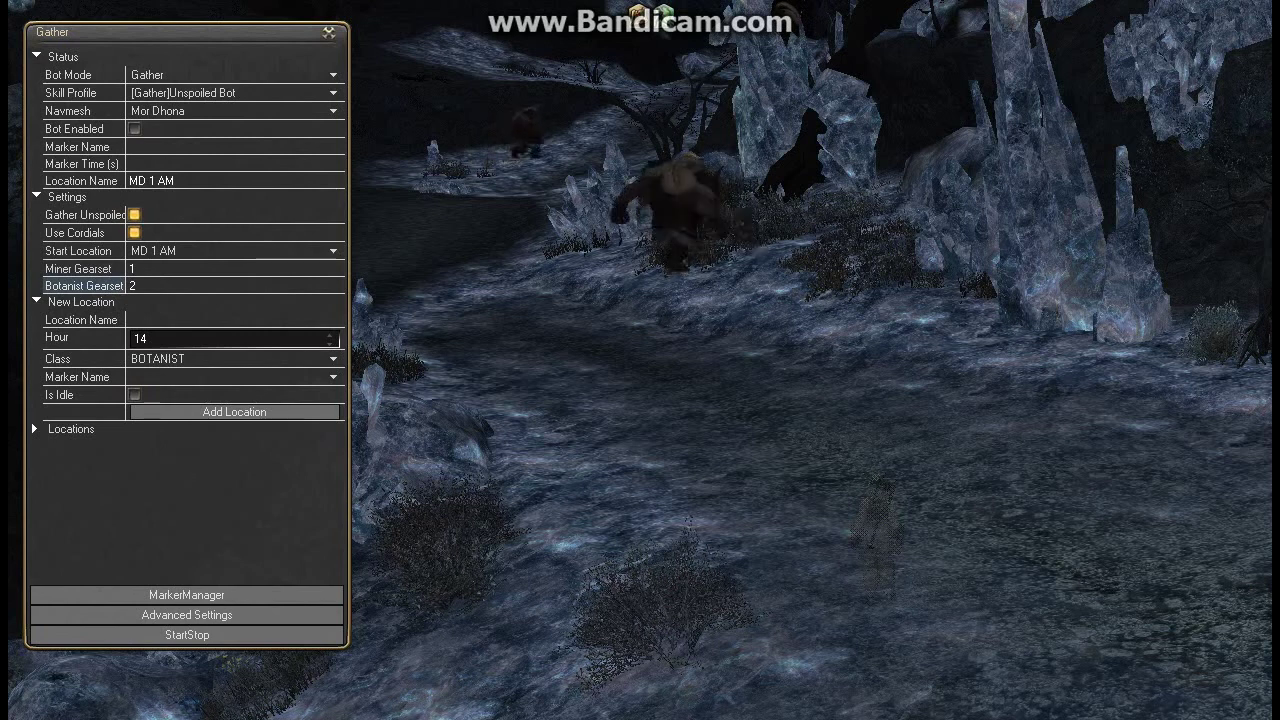
# - Check the miner and botanist numbers in the character's gear set list against the Gather gearset settings
pyautogui.press('c')
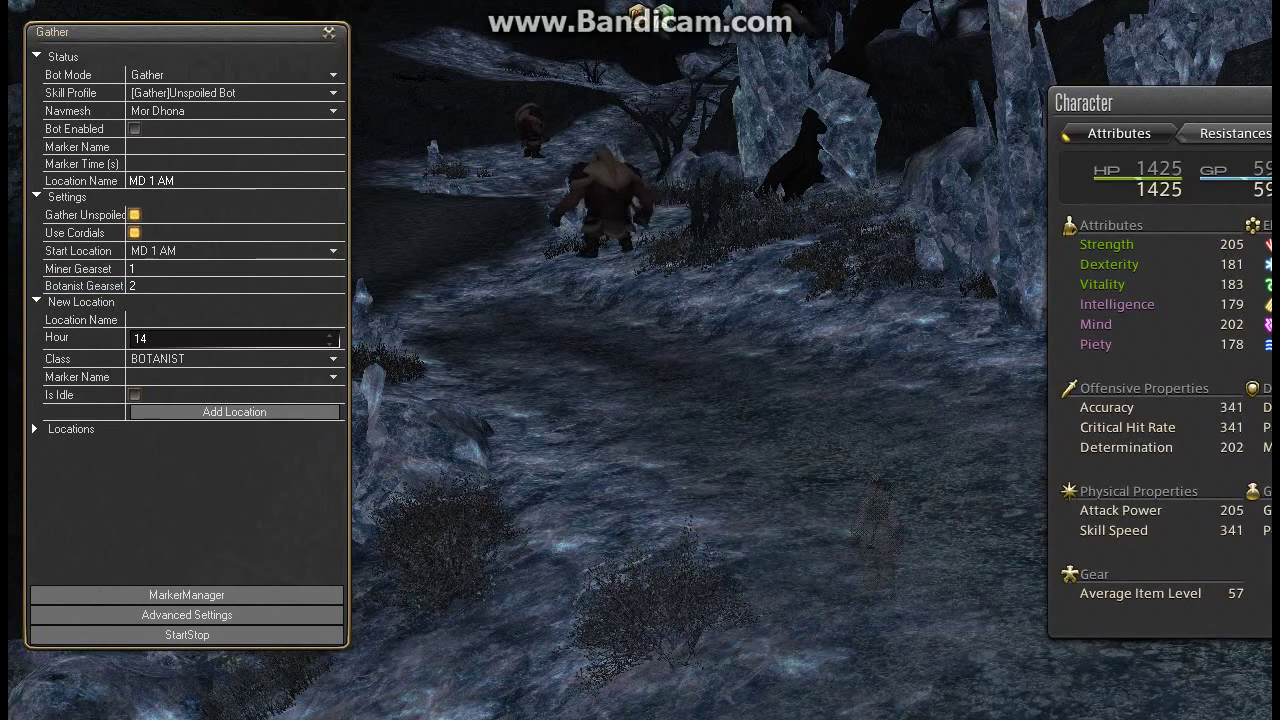
pyautogui.hotkey('ctrl', 'g')
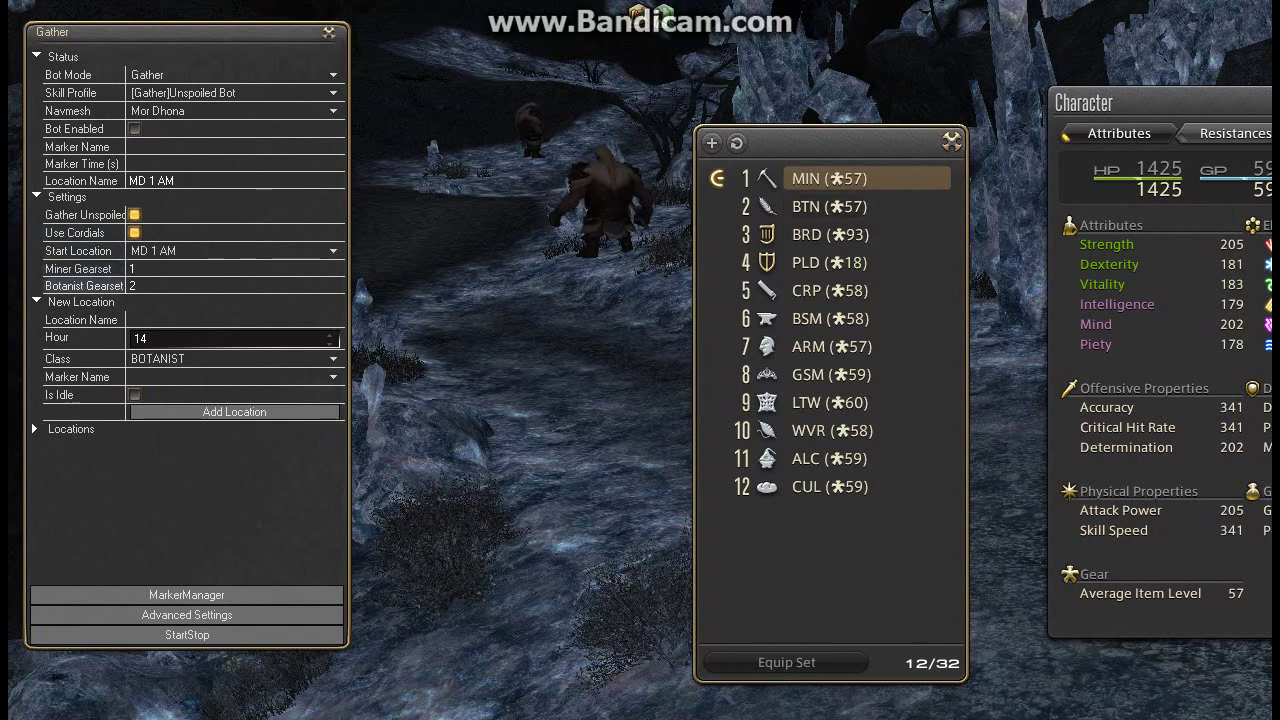
pyautogui.click(951, 142)
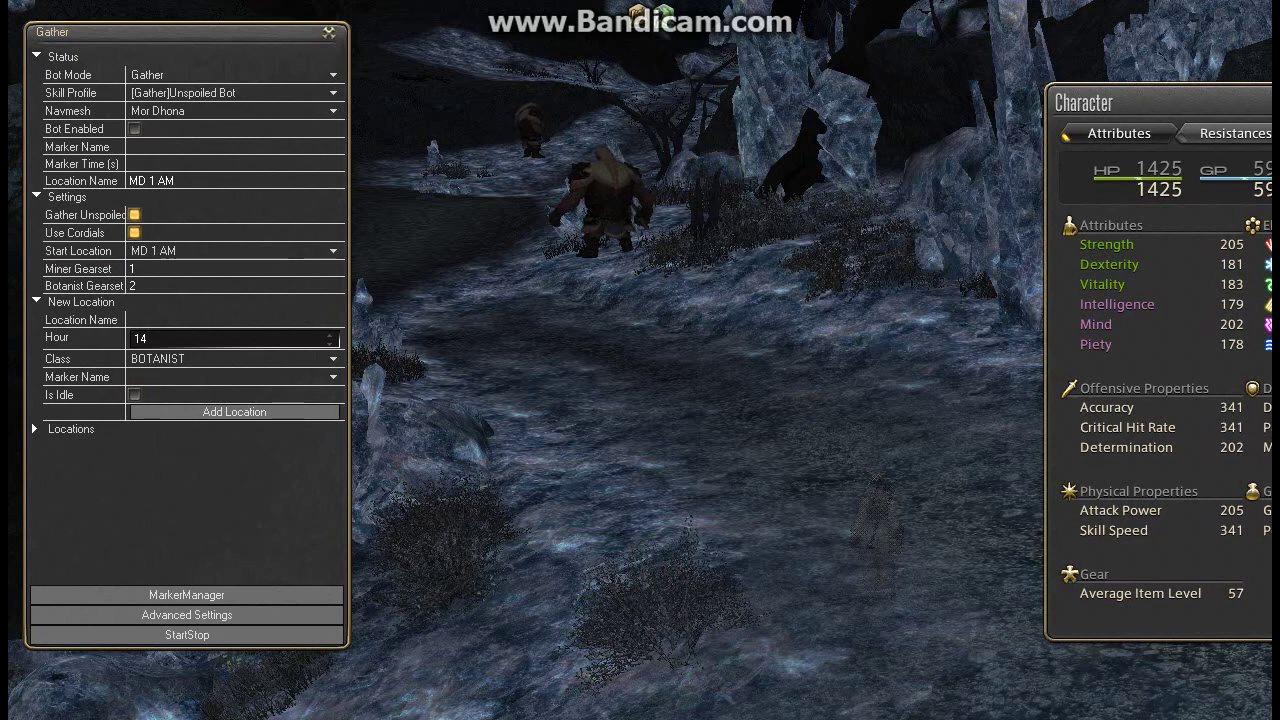
pyautogui.press('Escape')
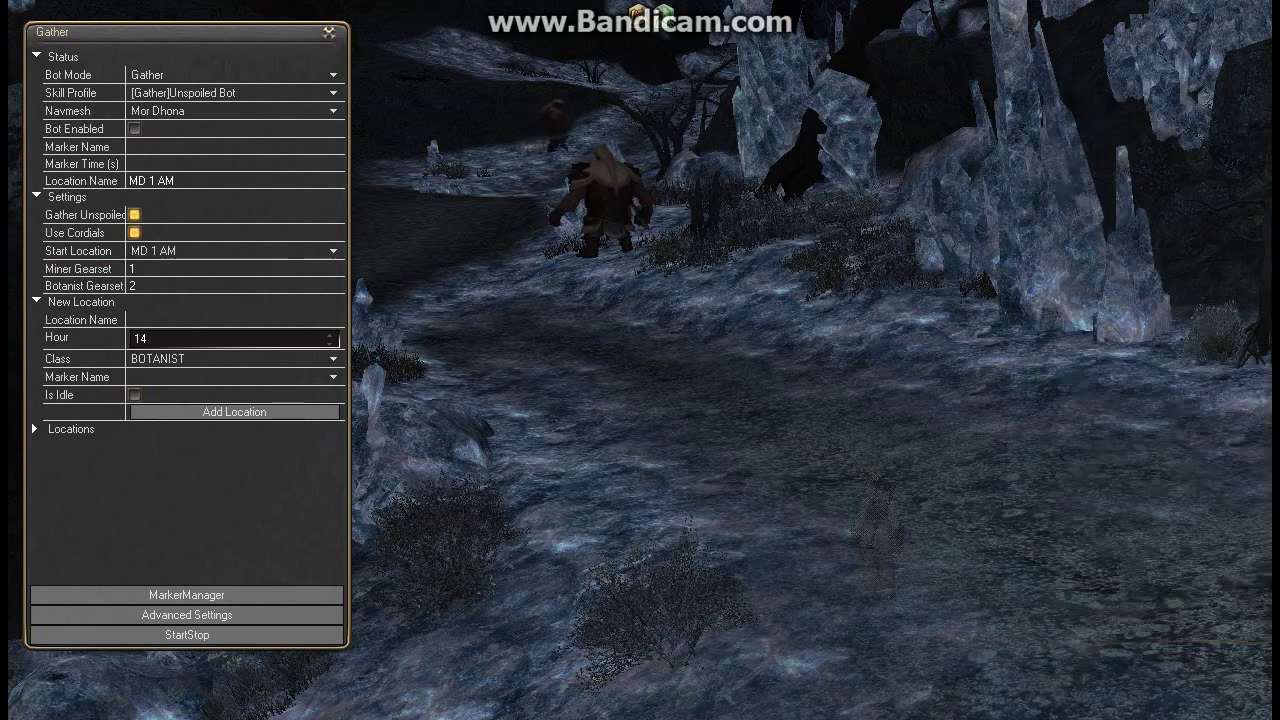
# - Look over the saved Locations entries as examples for filling in the new location's name
pyautogui.click(150, 320)
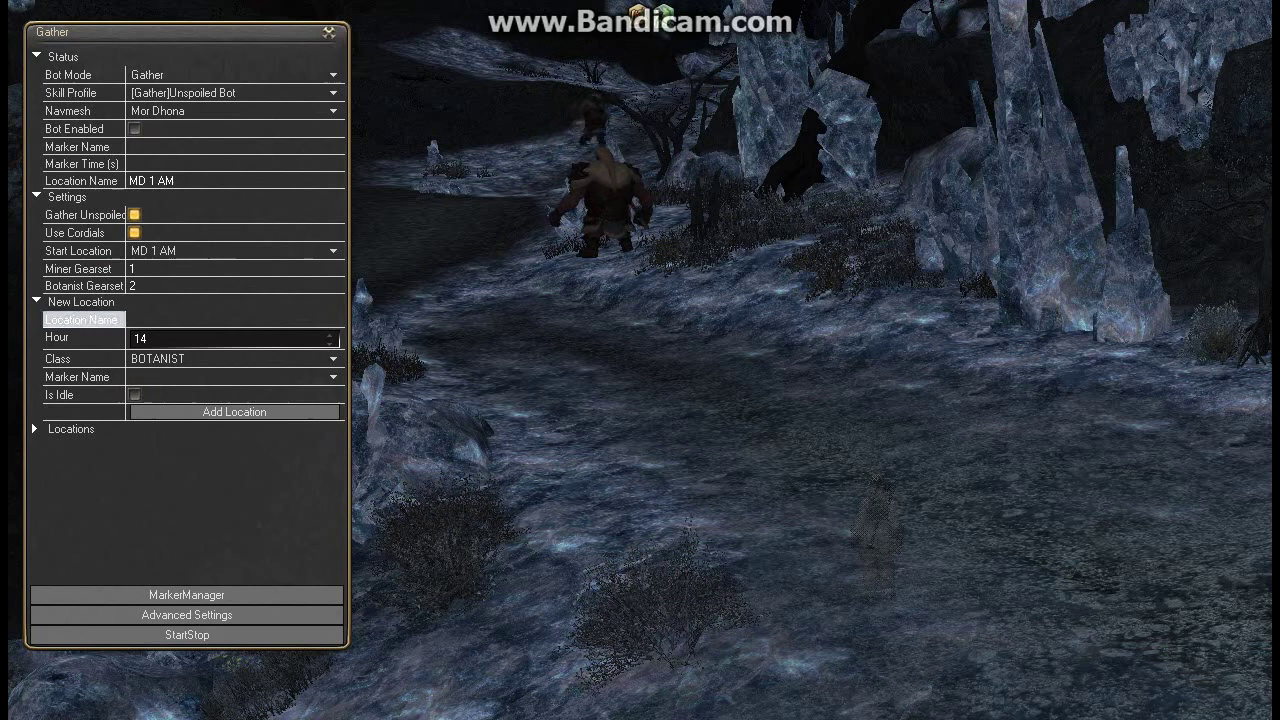
pyautogui.click(71, 428)
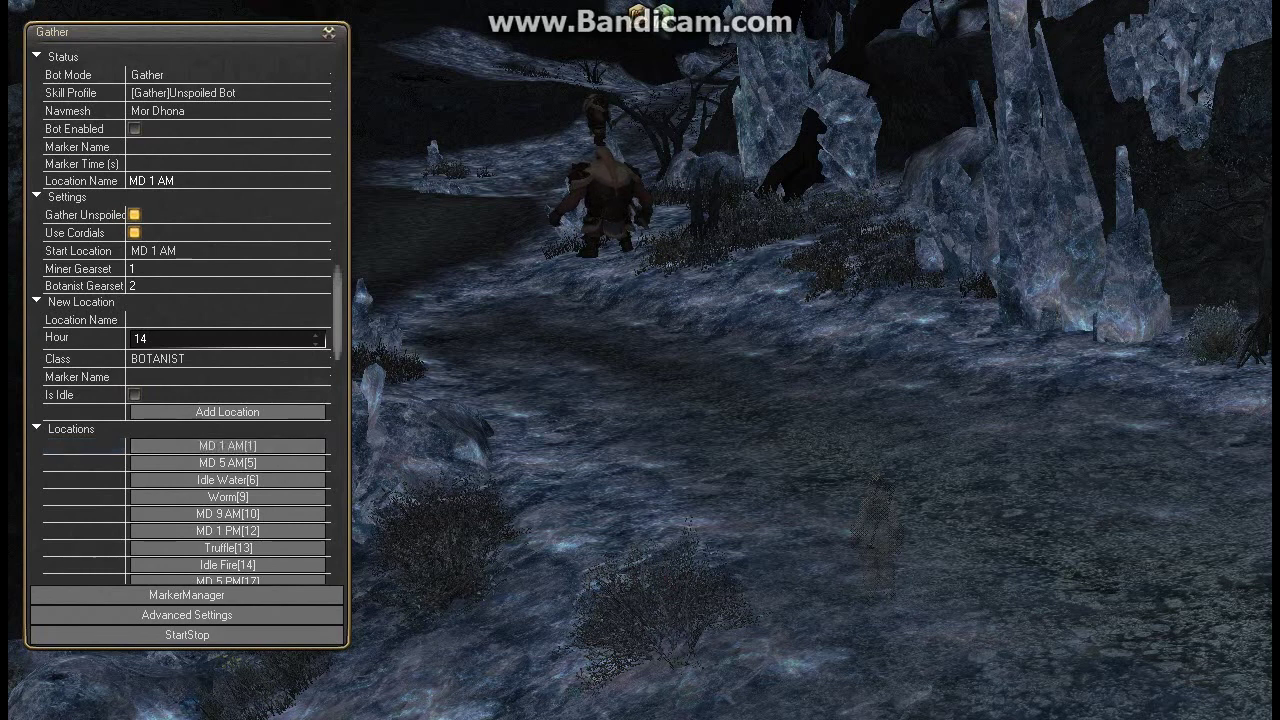
pyautogui.click(70, 429)
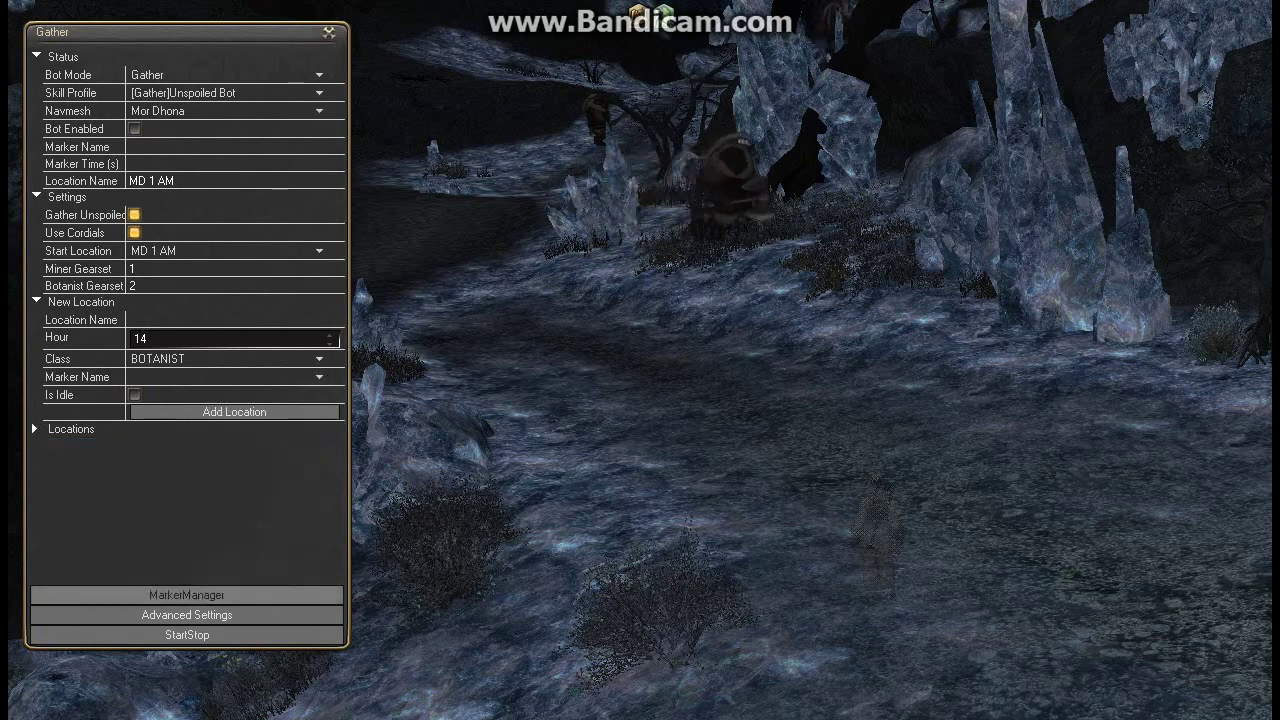
# - Create a new Unspoiled Marker at the character's position with the MarkerManager window placed clear of the Gather window
pyautogui.click(187, 595)
pyautogui.click(695, 277)
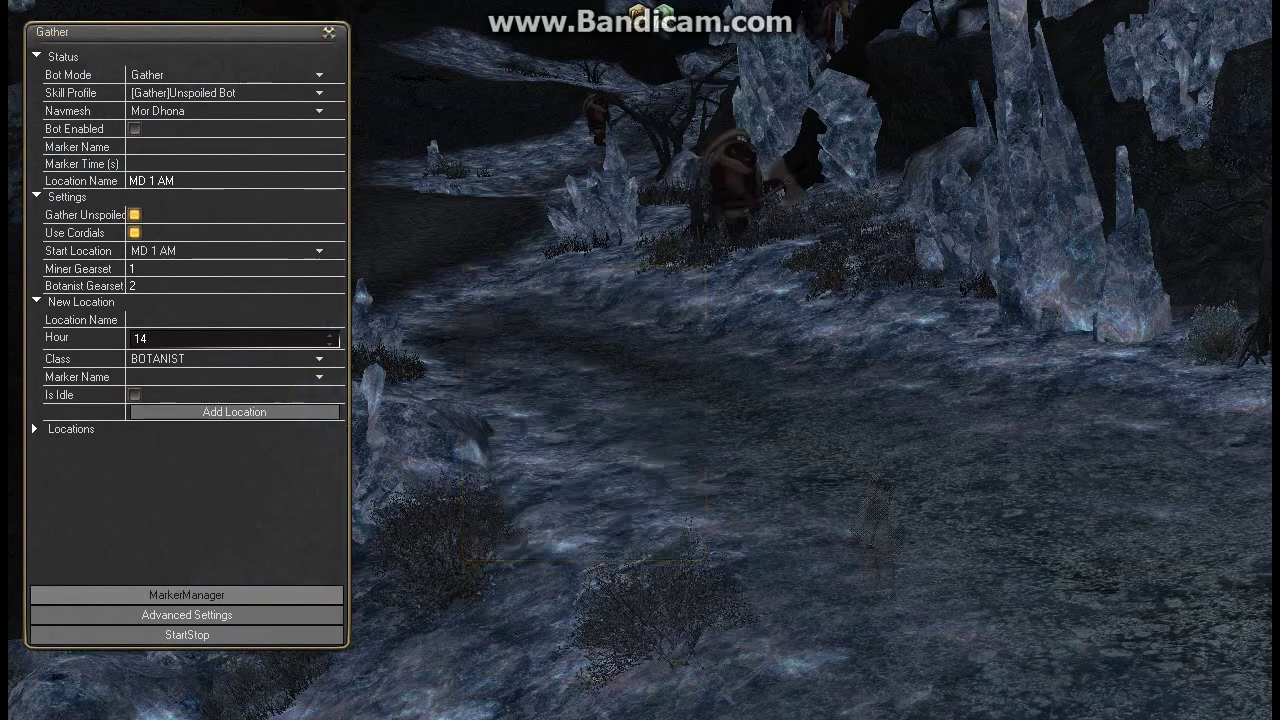
pyautogui.moveTo(695, 277); pyautogui.dragTo(750, 300)
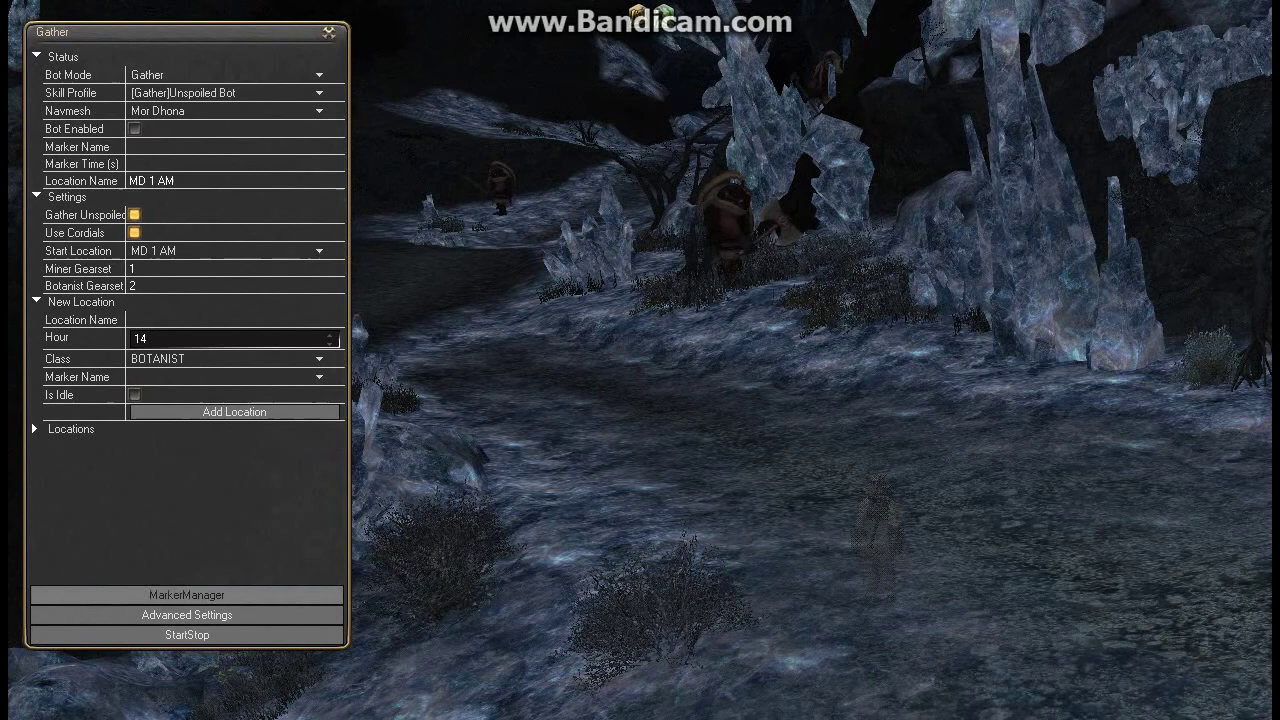
pyautogui.click(187, 595)
pyautogui.moveTo(560, 276); pyautogui.dragTo(1029, 77)
pyautogui.click(1102, 189)
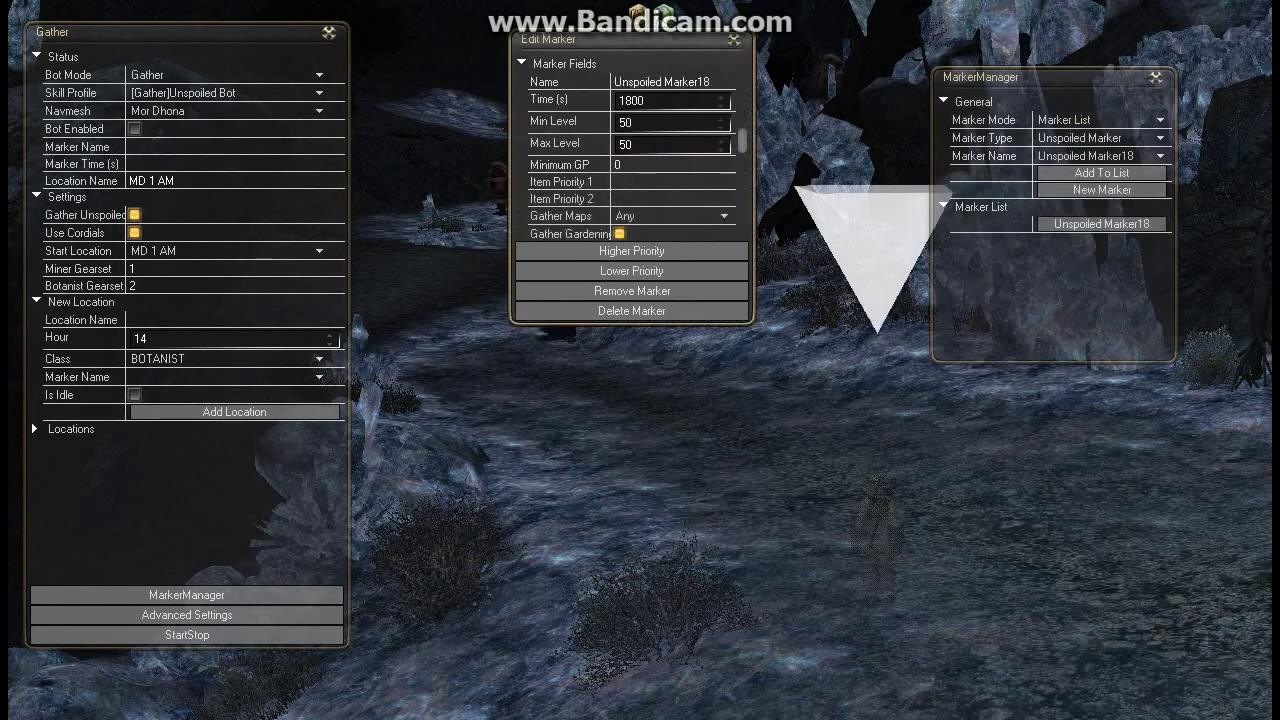
# - Rename the new unspoiled marker as 1
pyautogui.press('BackSpace')
pyautogui.press('BackSpace')
pyautogui.press('BackSpace')
pyautogui.press('BackSpace')
pyautogui.press('BackSpace')
pyautogui.press('BackSpace')
pyautogui.press('BackSpace')
pyautogui.press('BackSpace')
pyautogui.press('BackSpace')
pyautogui.press('BackSpace')
pyautogui.press('BackSpace')
pyautogui.press('BackSpace')
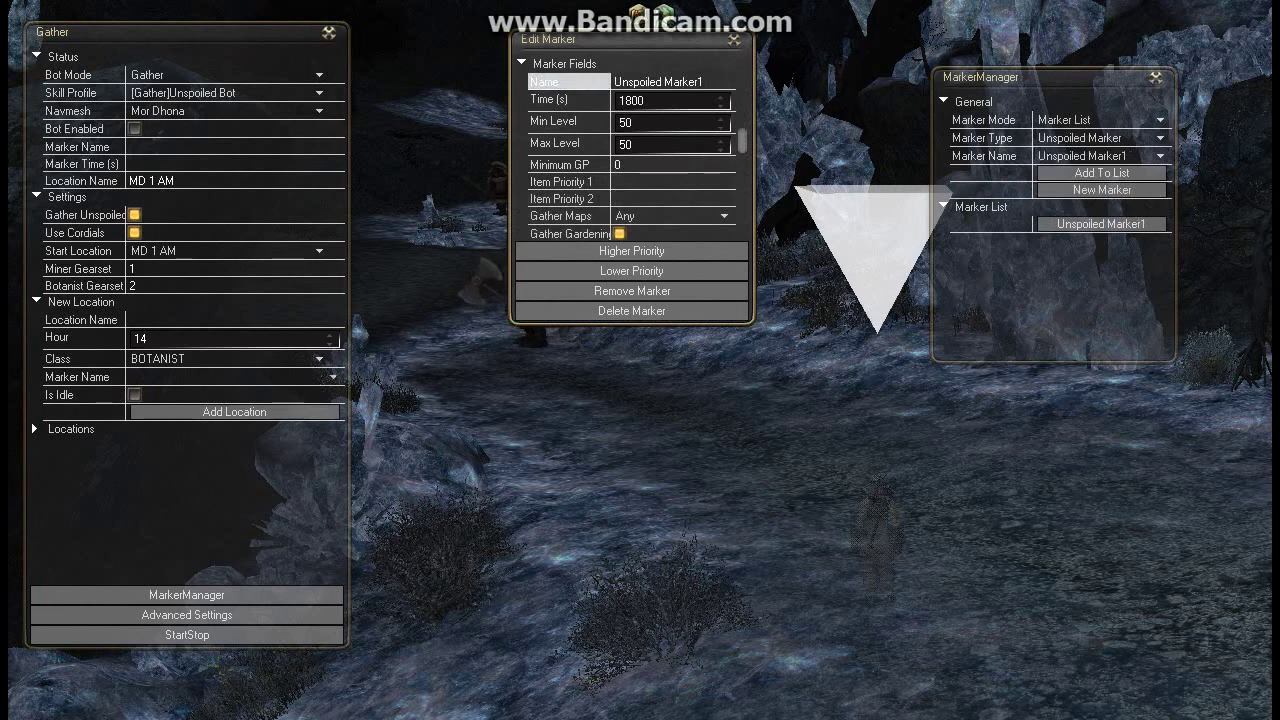
pyautogui.press('BackSpace')
pyautogui.press('BackSpace')
pyautogui.press('BackSpace')
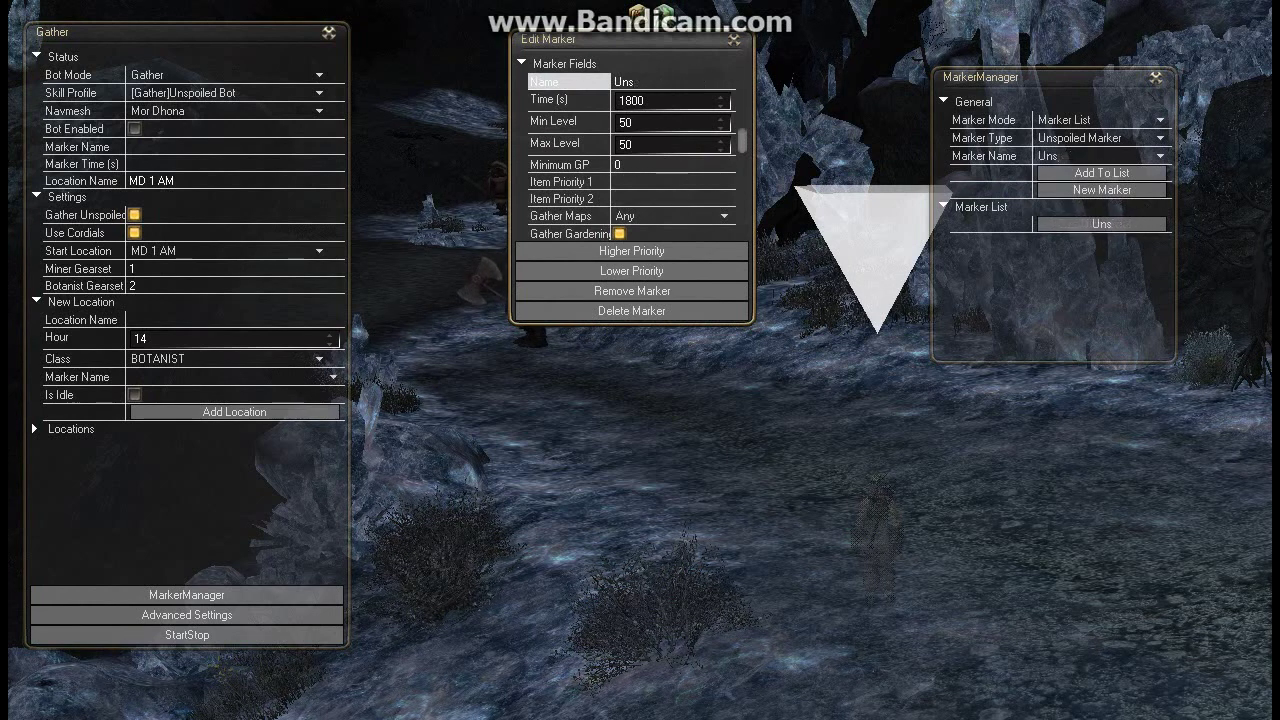
pyautogui.press('BackSpace')
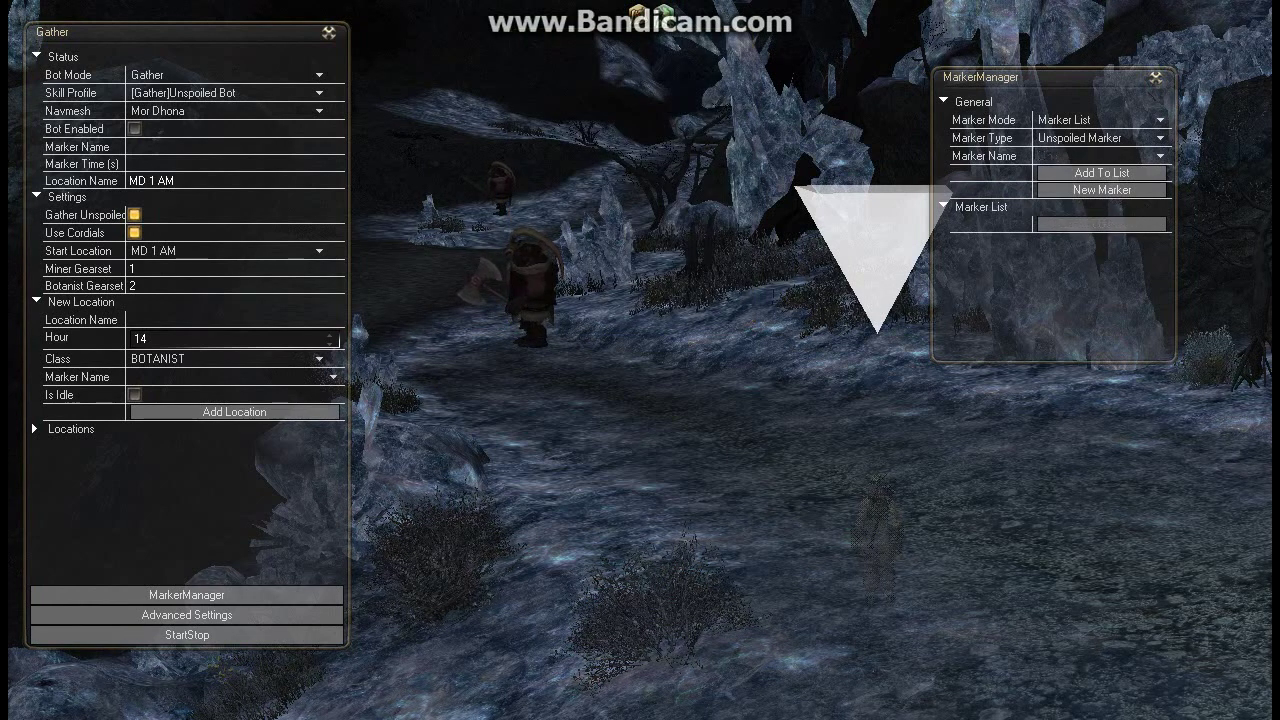
pyautogui.click(1102, 224)
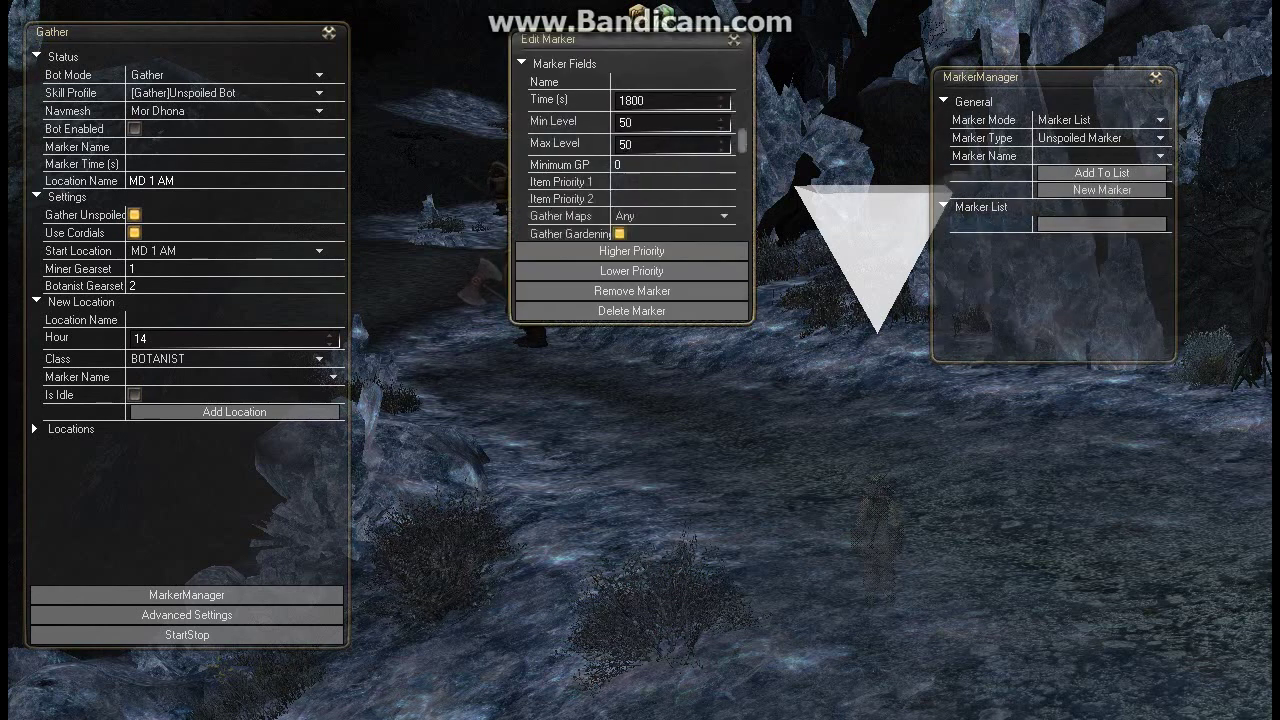
pyautogui.write('1')
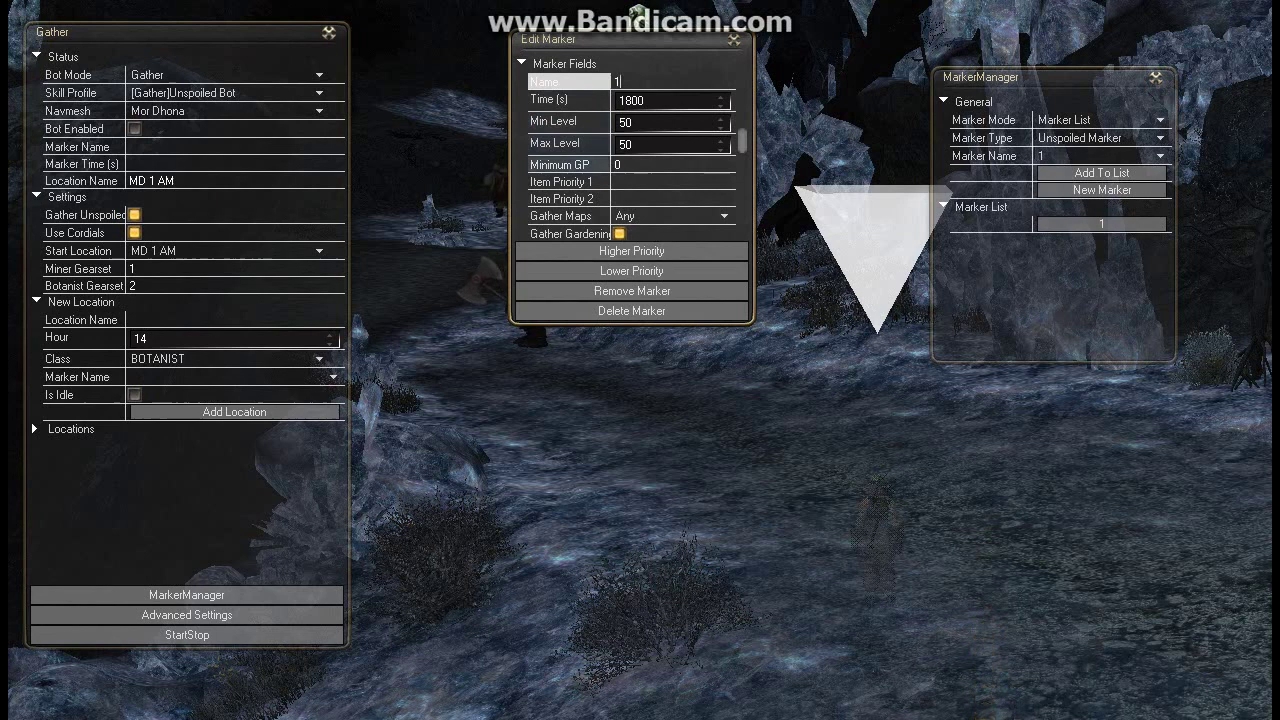
# - Move the Edit Marker window fully into view and inspect the marker's Minimum GP setting
pyautogui.click(650, 165)
pyautogui.click(620, 164)
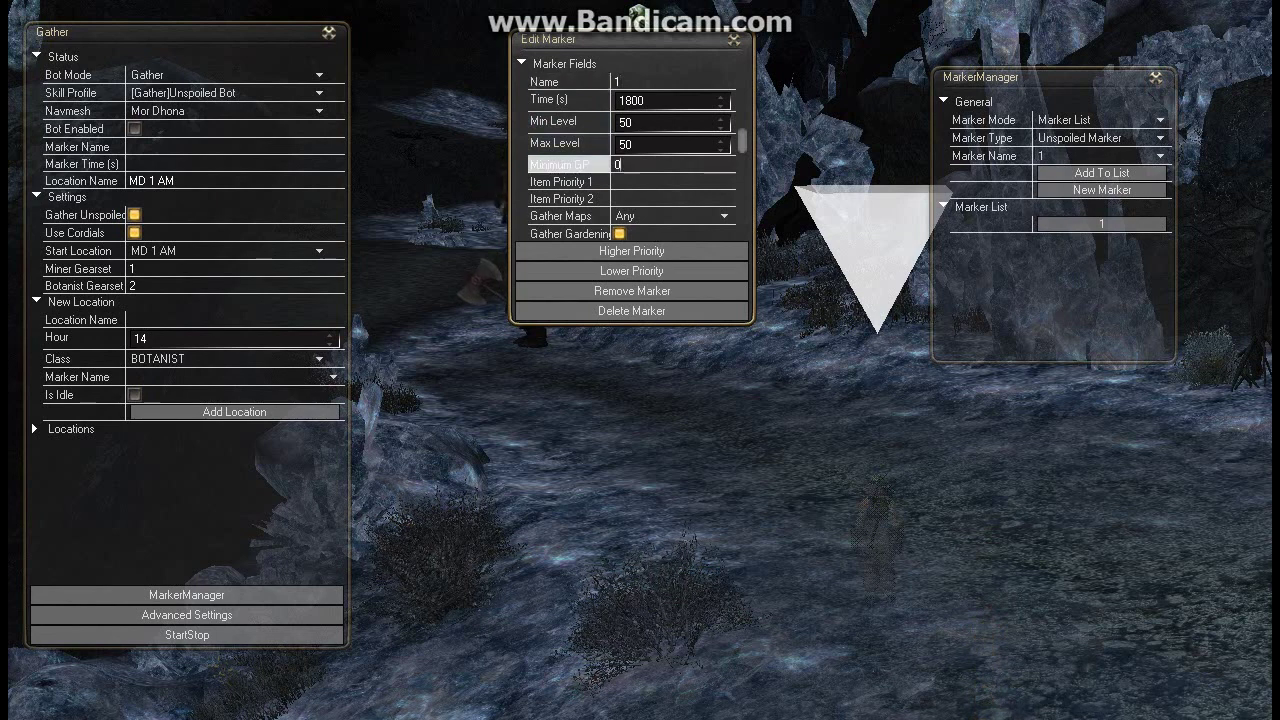
pyautogui.moveTo(620, 40)
pyautogui.mouseDown()
pyautogui.moveTo(666, 63)
pyautogui.moveTo(625, 81)
pyautogui.mouseUp()
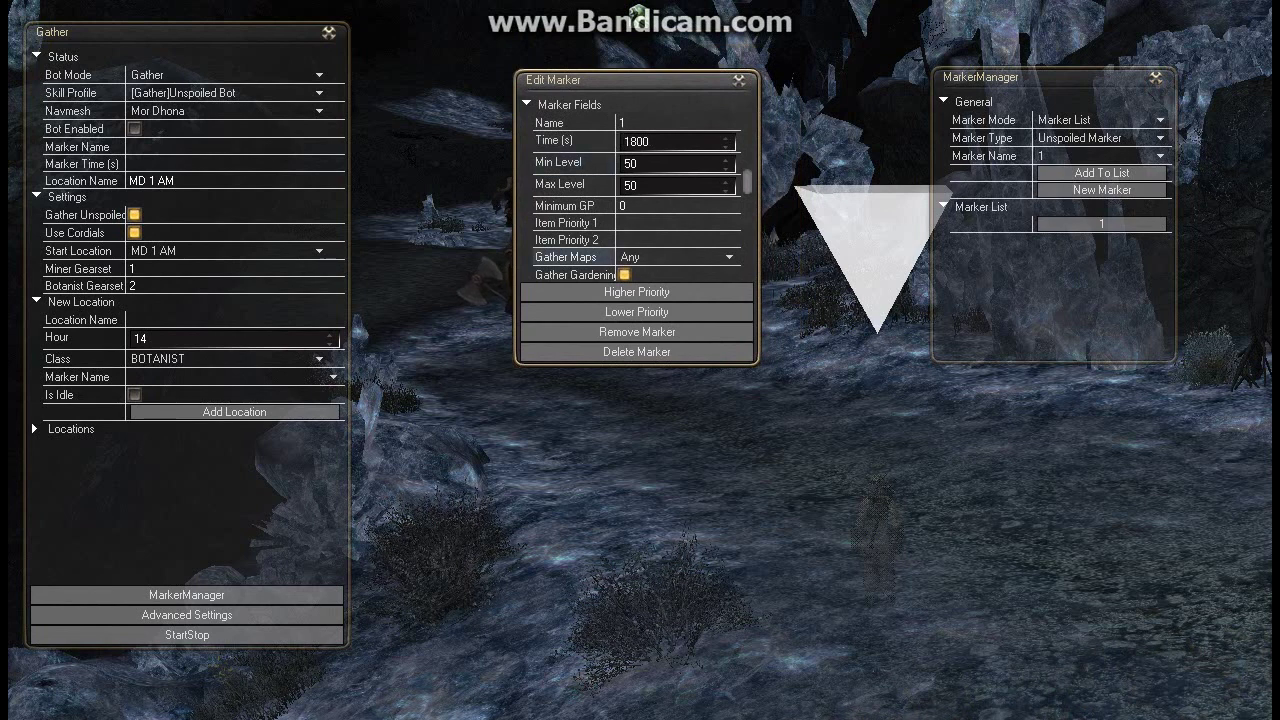
pyautogui.click(628, 206)
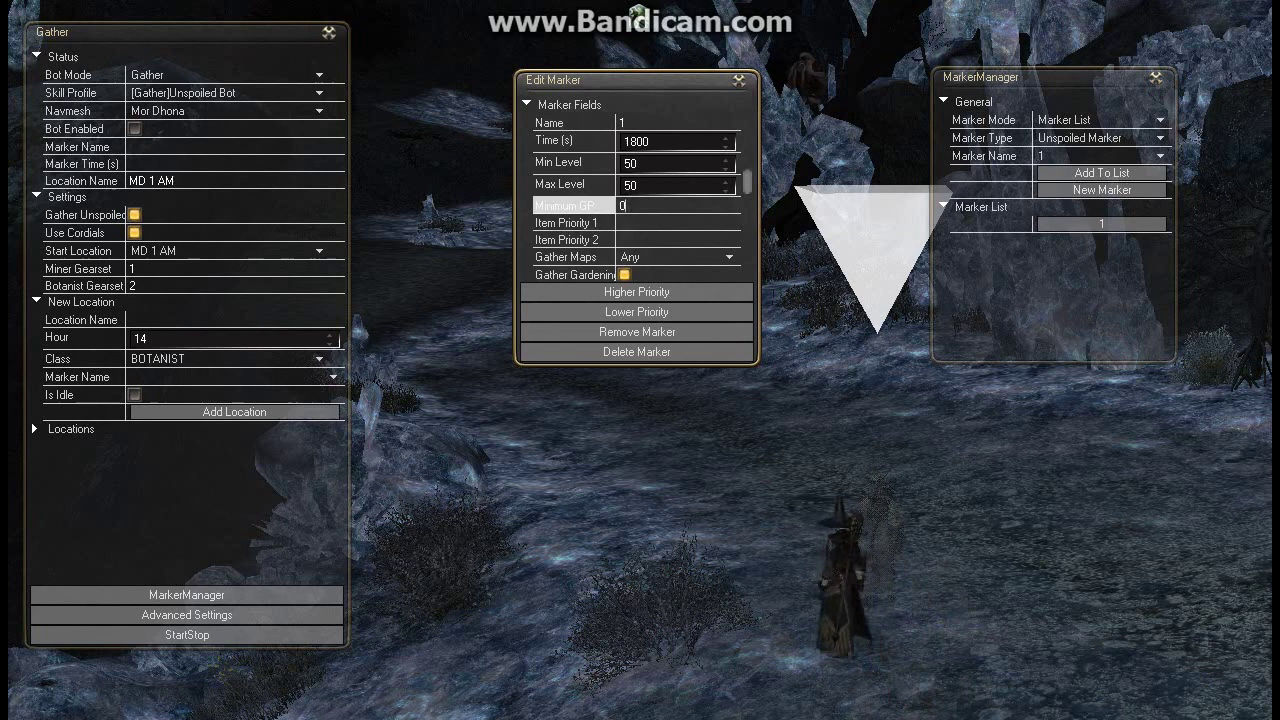
pyautogui.scroll(-1, 650, 230)
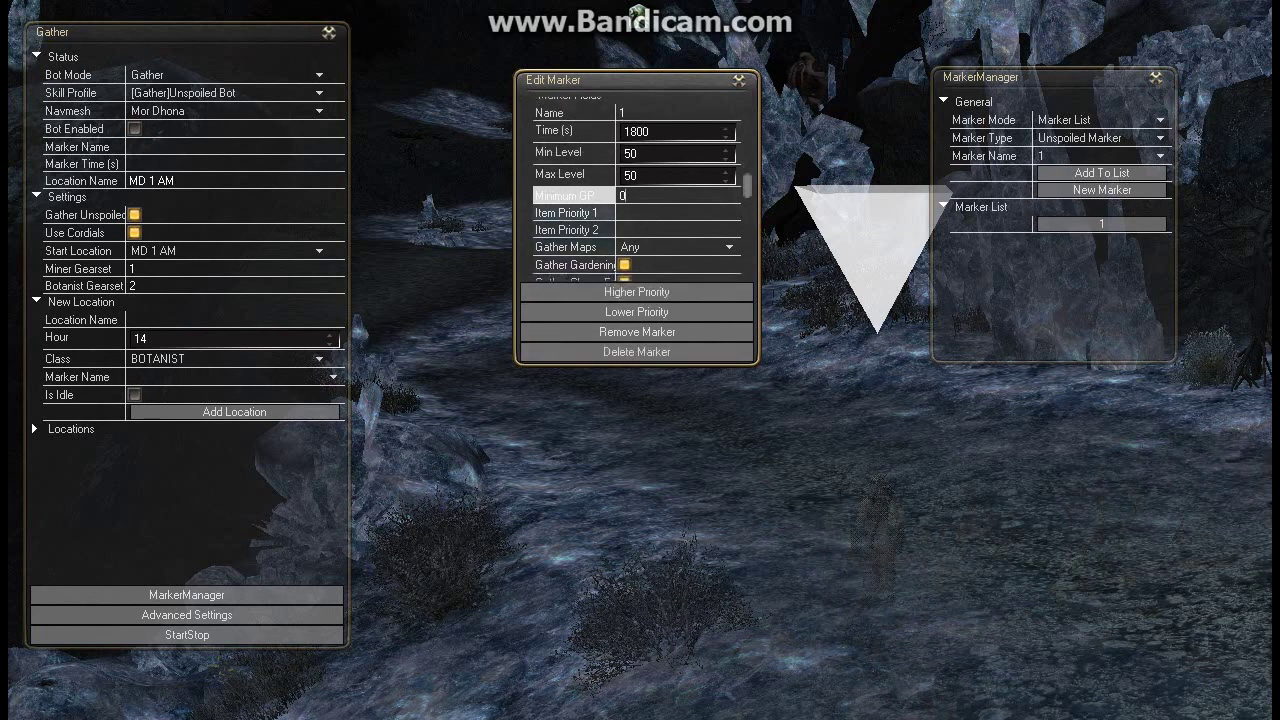
# - Switch to the browser and examine the item slot numbers on the Unspoiled Mining Nodes wiki page for the marker's Item Priority 1
pyautogui.click(660, 213)
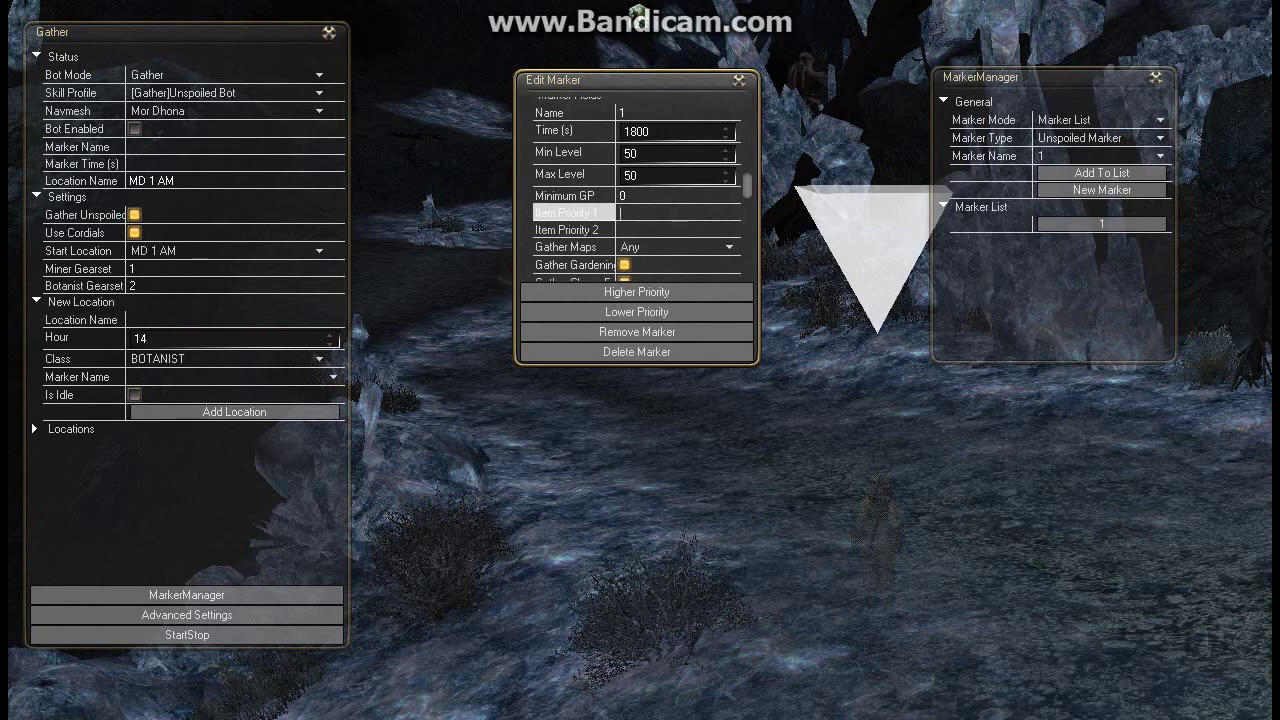
pyautogui.hotkey('alt', 'Tab')
pyautogui.scroll(6, 690, 400)
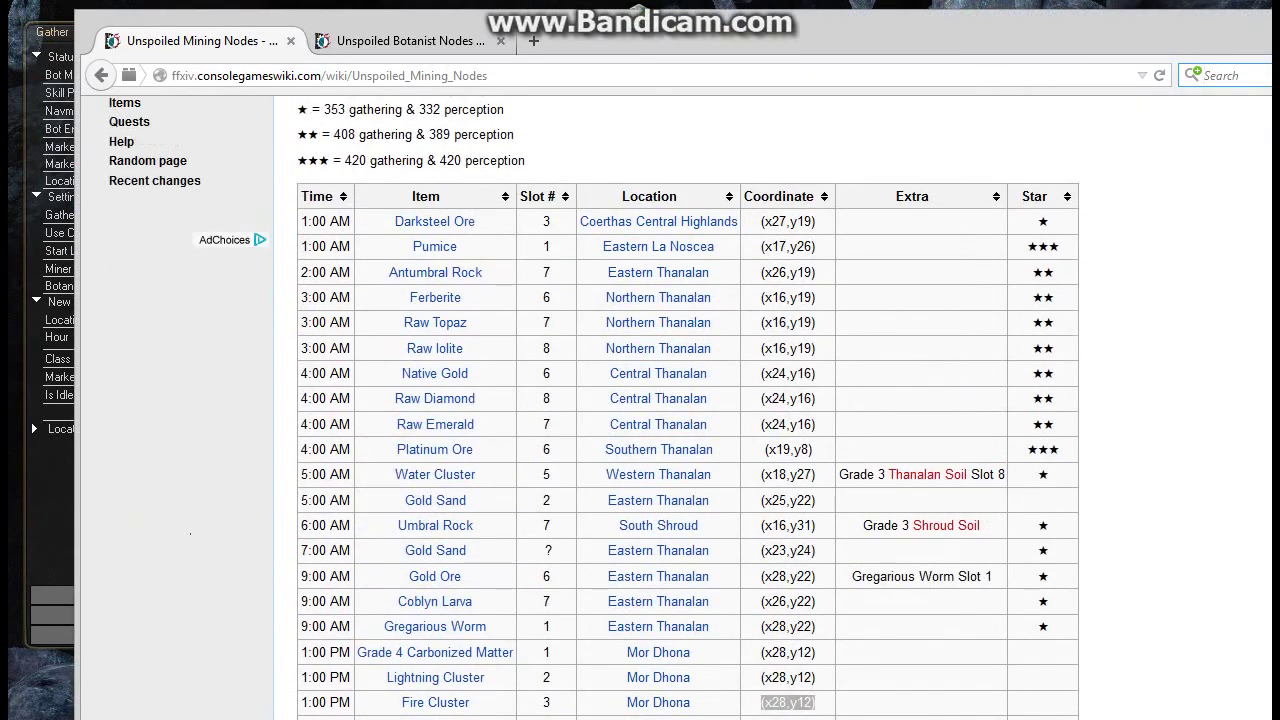
pyautogui.scroll(-3, 690, 400)
pyautogui.scroll(-2, 690, 400)
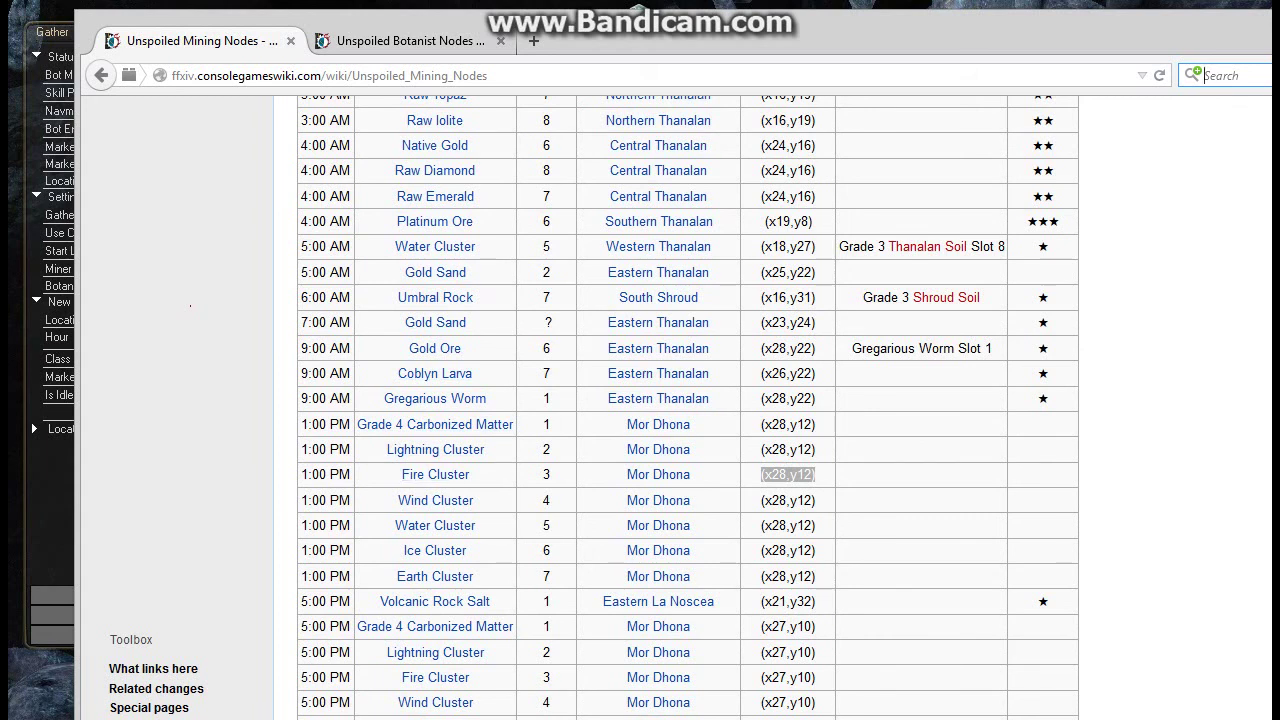
pyautogui.scroll(8, 690, 400)
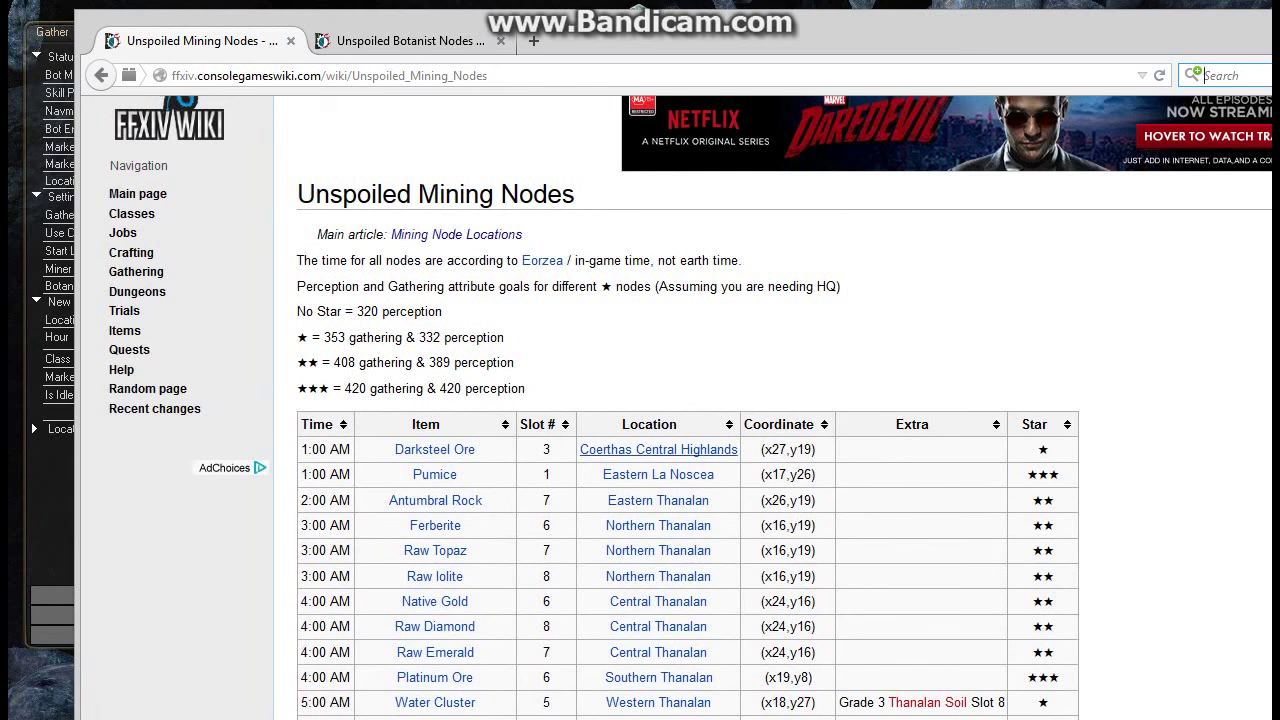
pyautogui.scroll(-10, 690, 400)
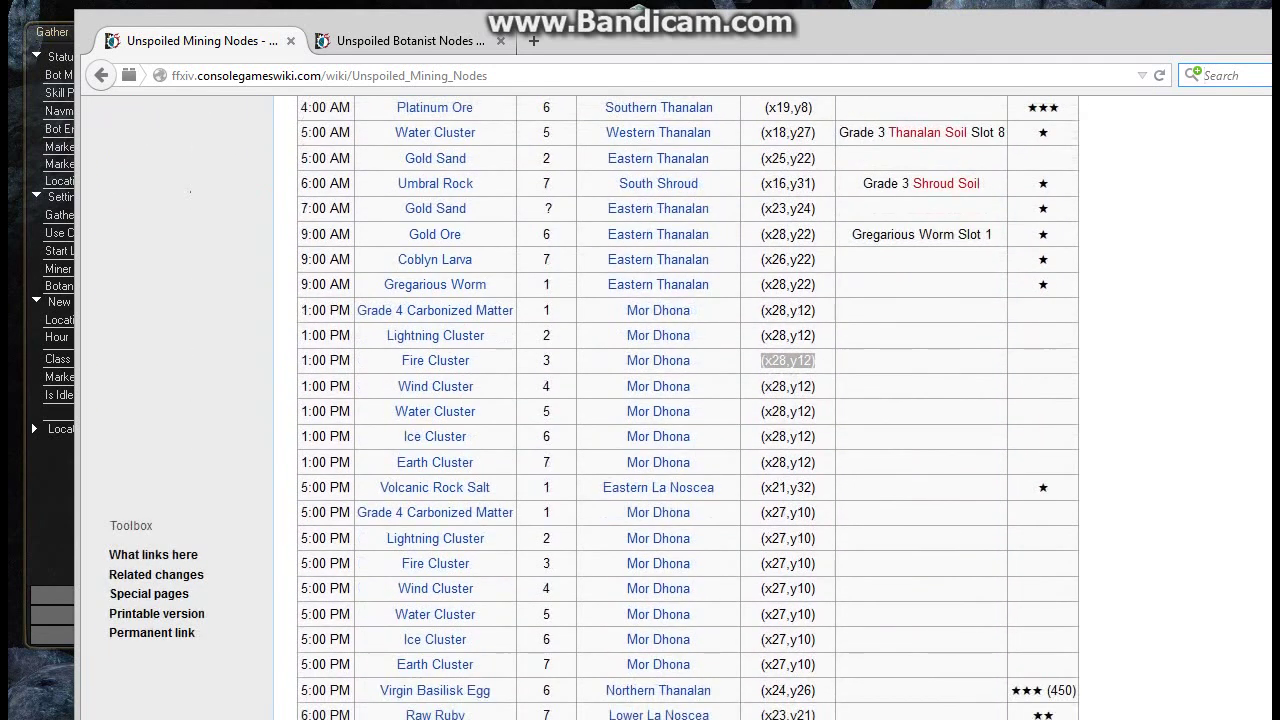
pyautogui.click(788, 361)
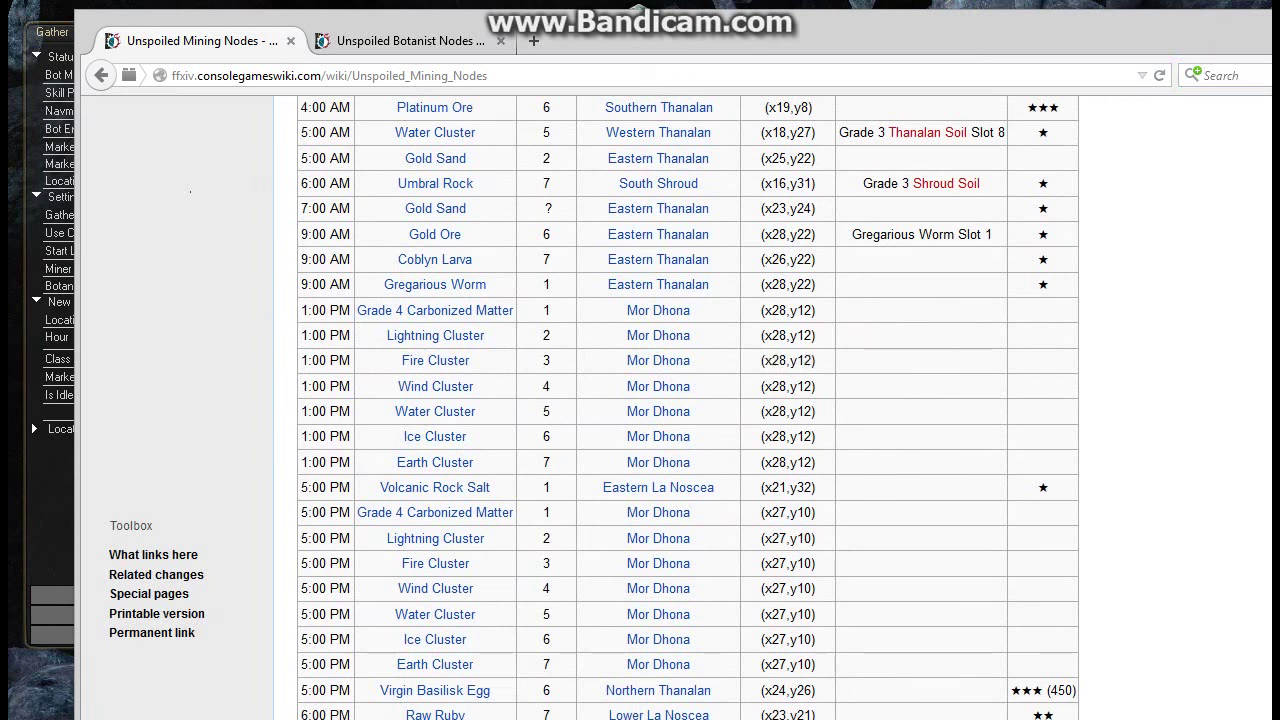
pyautogui.hotkey('alt', 'Tab')
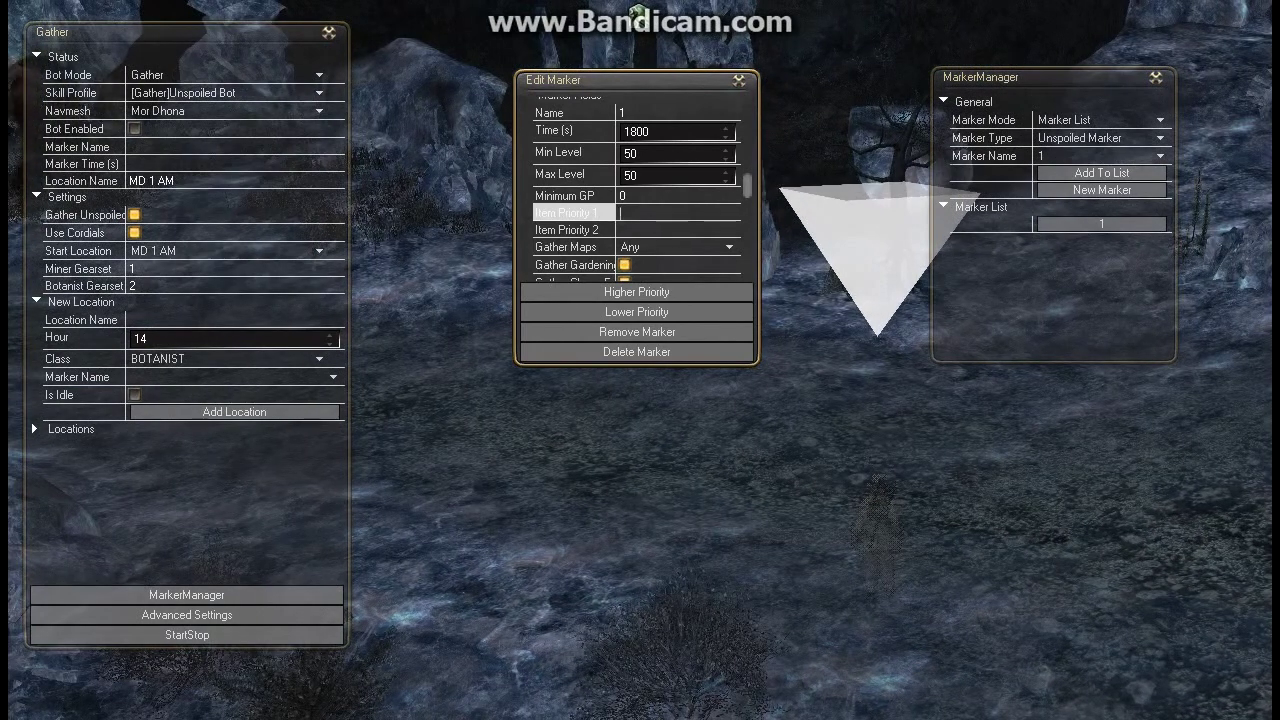
# - Look up the slot of the 1:00 PM Water Cluster in Mor Dhona and set the marker's Item Priority 1 to 5
pyautogui.hotkey('alt', 'Tab')
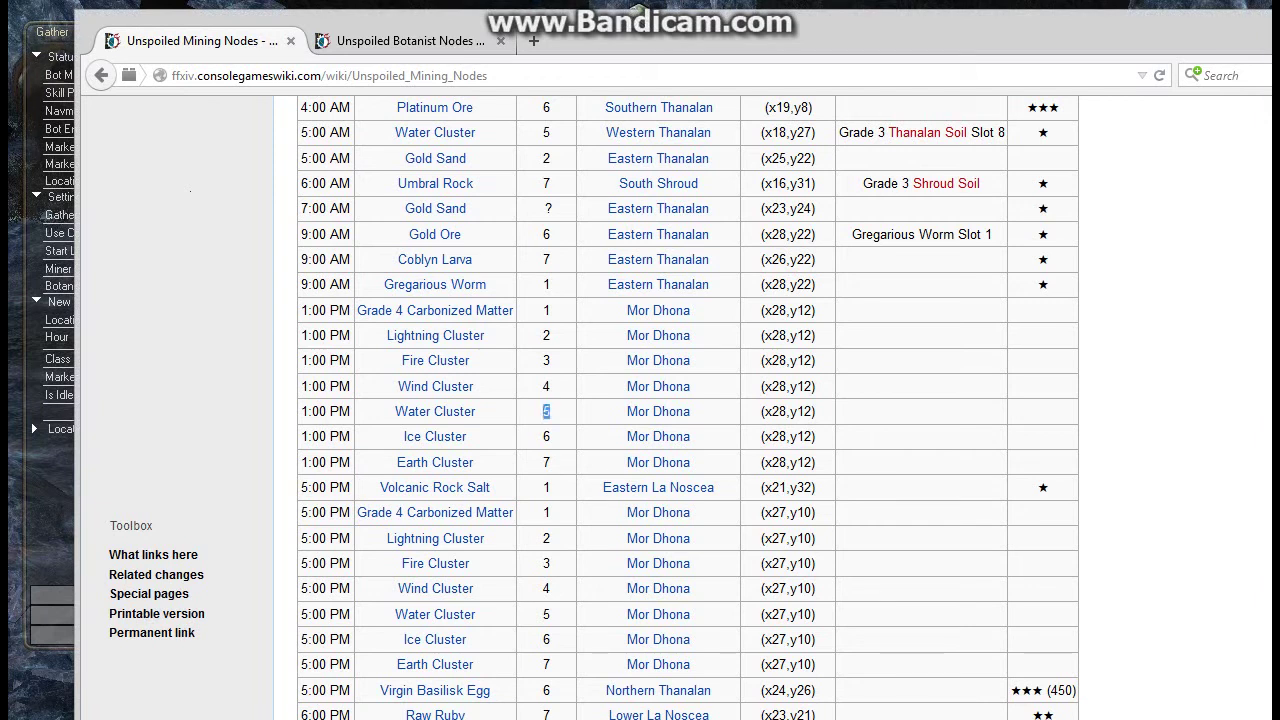
pyautogui.hotkey('alt', 'Tab')
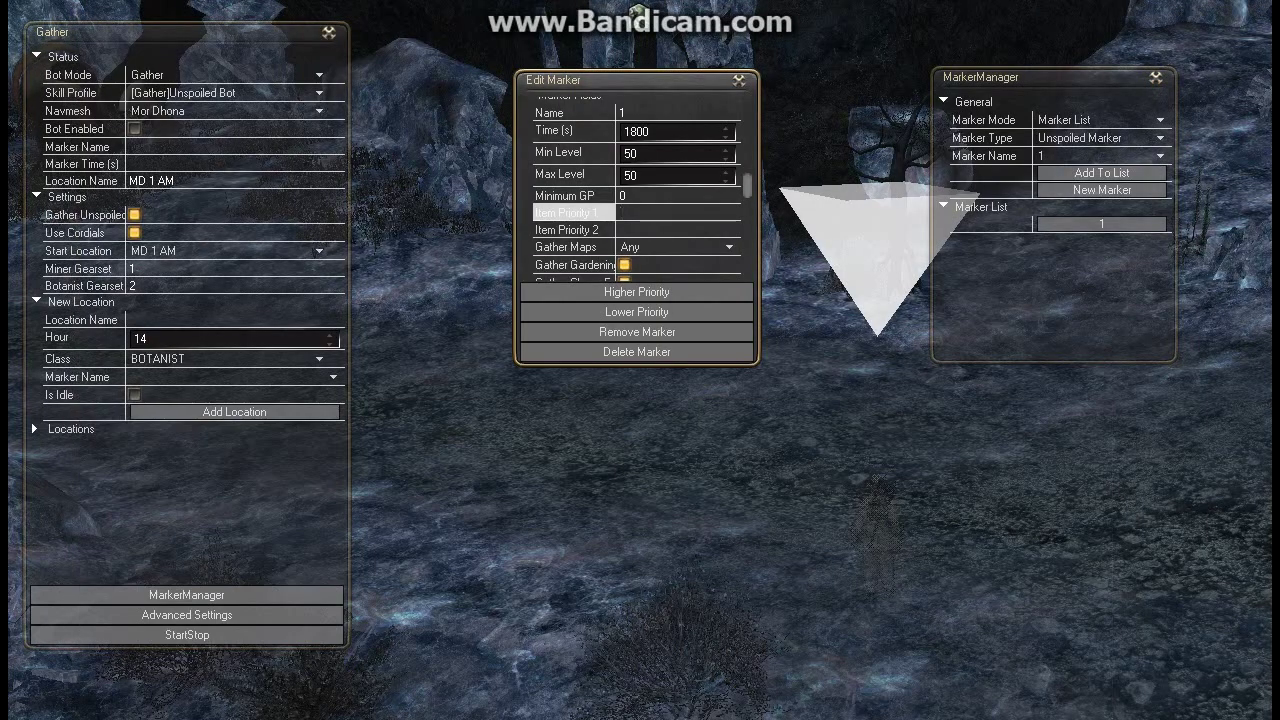
pyautogui.click(676, 230)
# - Set the marker's Gather Maps option to None
pyautogui.scroll(-1, 660, 222)
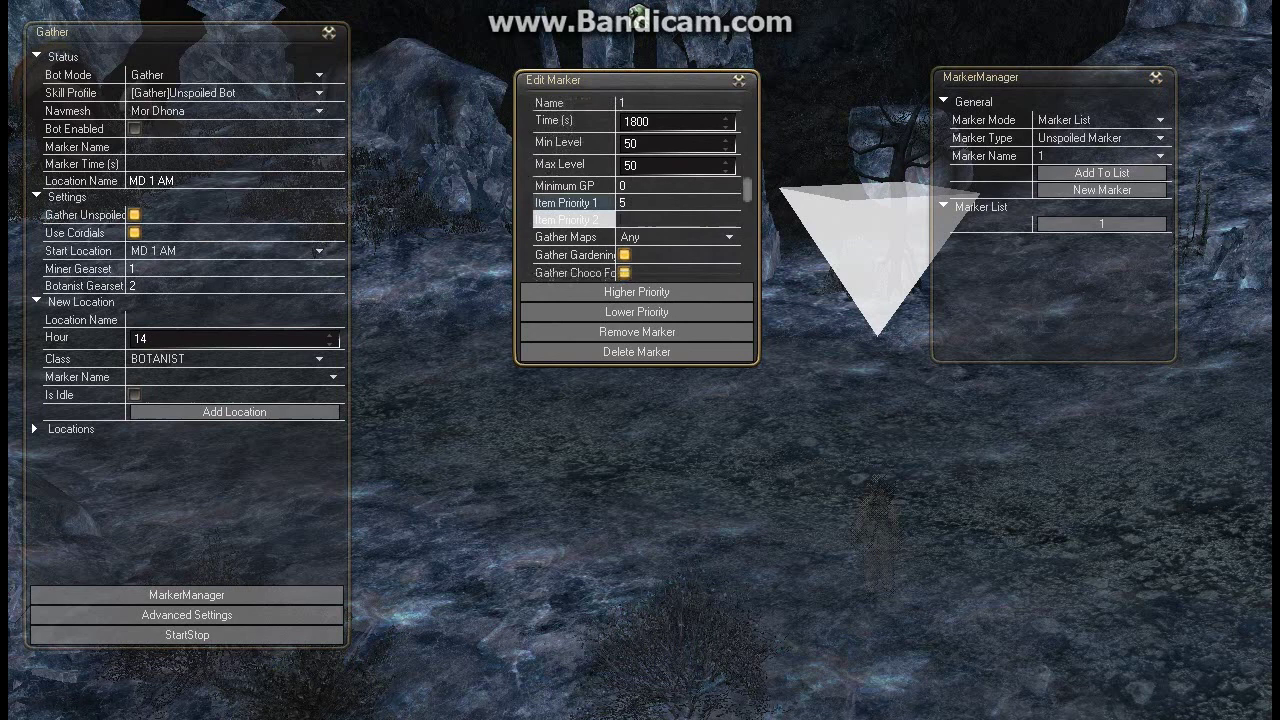
pyautogui.click(680, 237)
pyautogui.click(648, 318)
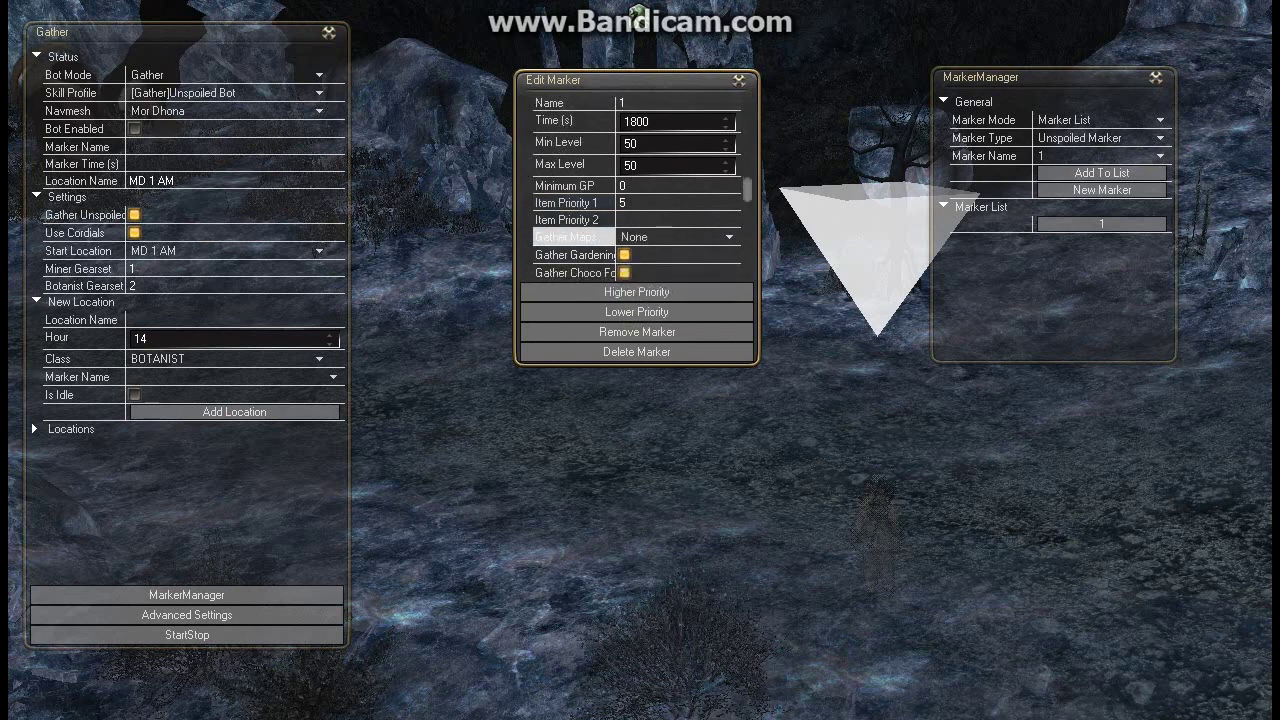
# - Widen the label column and lengthen the Edit Marker window so every marker field down to Skill Profile fits
pyautogui.moveTo(505, 245)
pyautogui.mouseDown()
pyautogui.moveTo(575, 255)
pyautogui.moveTo(641, 220)
pyautogui.mouseUp()
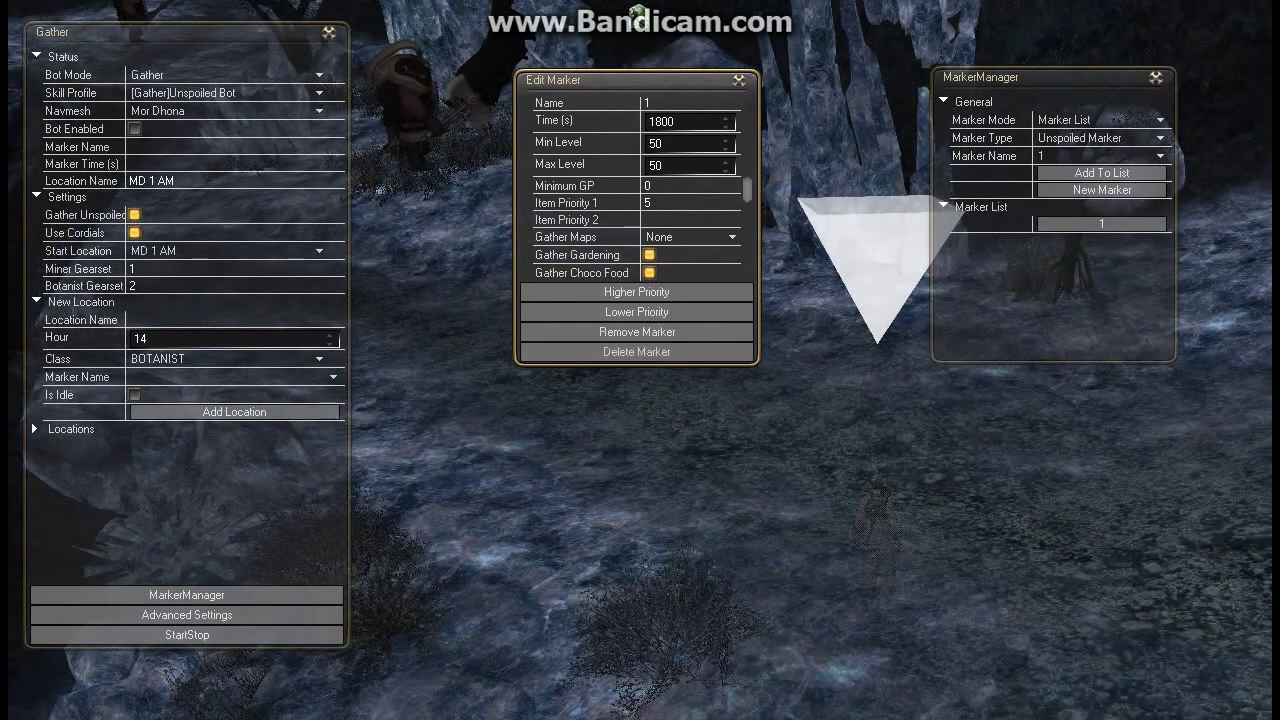
pyautogui.moveTo(632, 363); pyautogui.dragTo(632, 488)
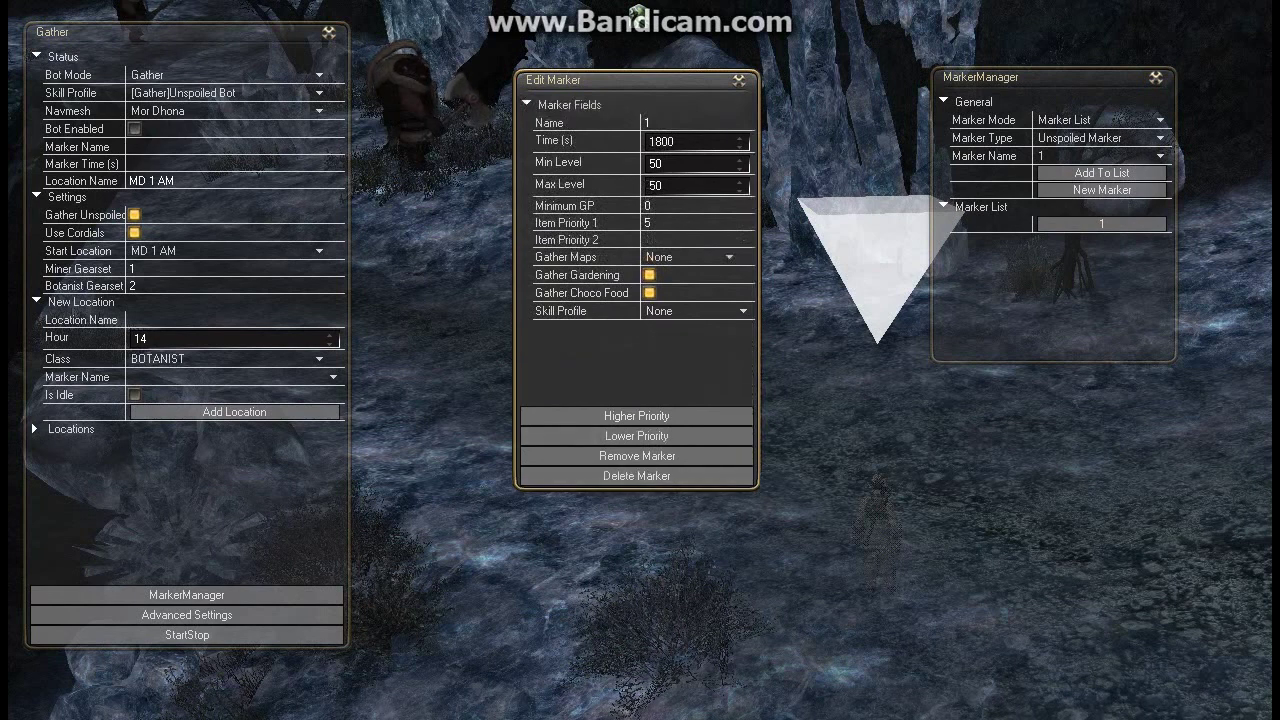
# - Set the marker's Skill Profile to [Gather]Unspoiled Bot and close the Edit Marker window
pyautogui.click(697, 311)
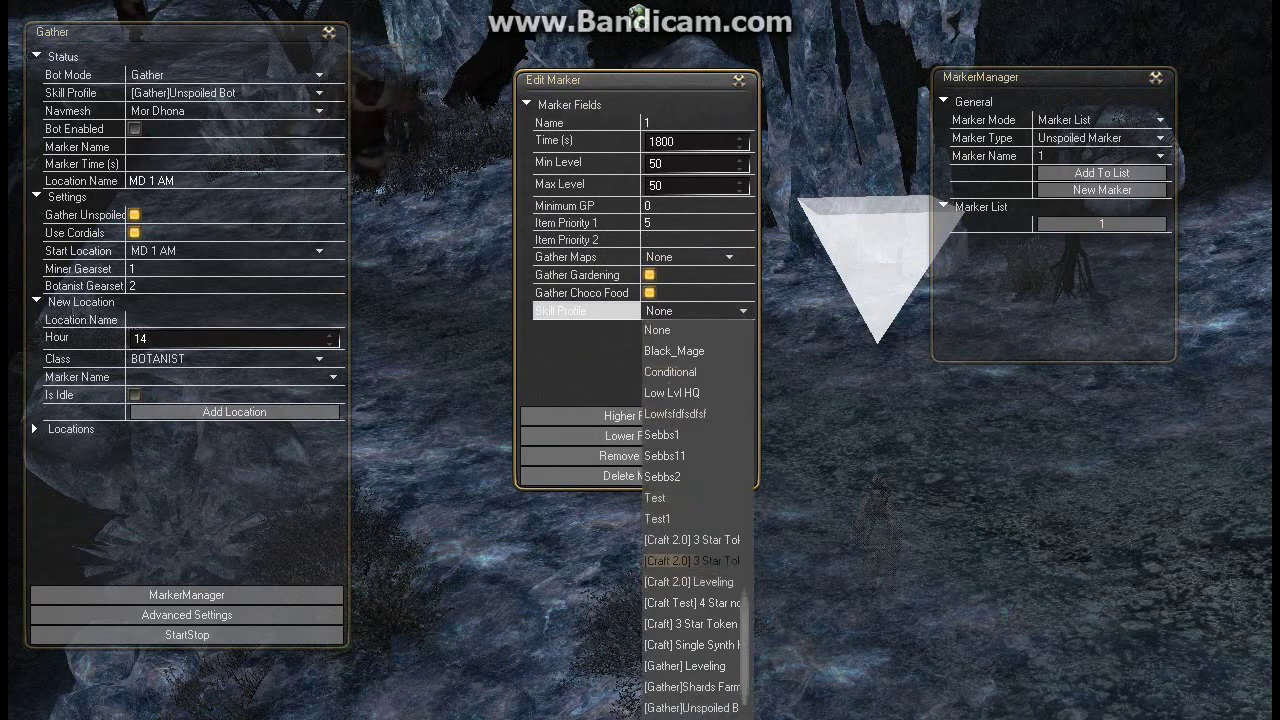
pyautogui.click(690, 708)
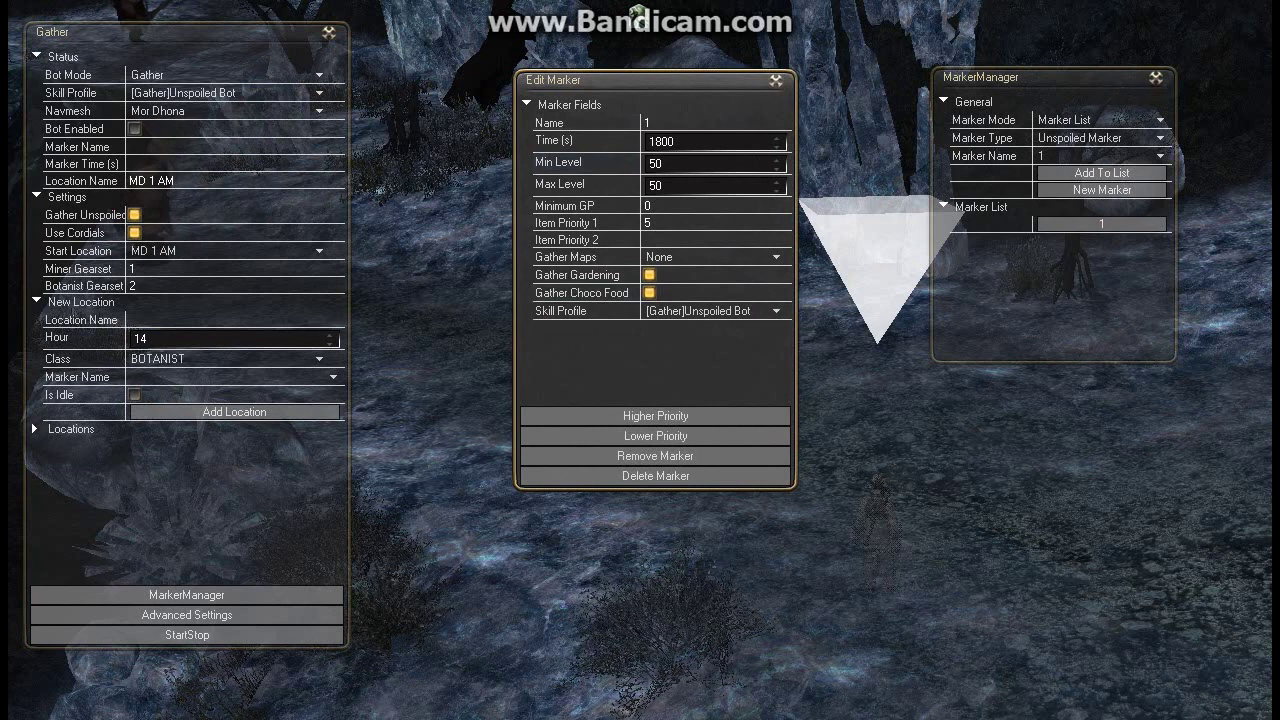
pyautogui.click(776, 80)
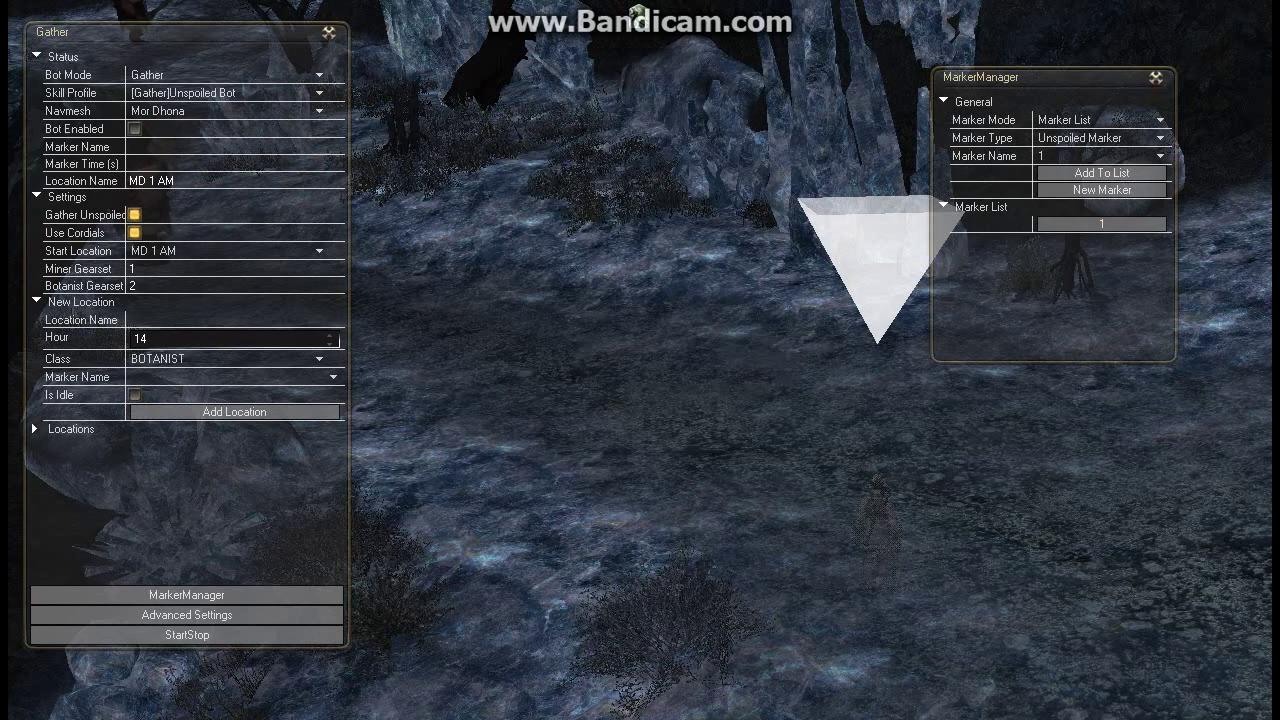
# - Name the new location 1 and set its Hour to 13
pyautogui.moveTo(700, 300); pyautogui.dragTo(620, 300)
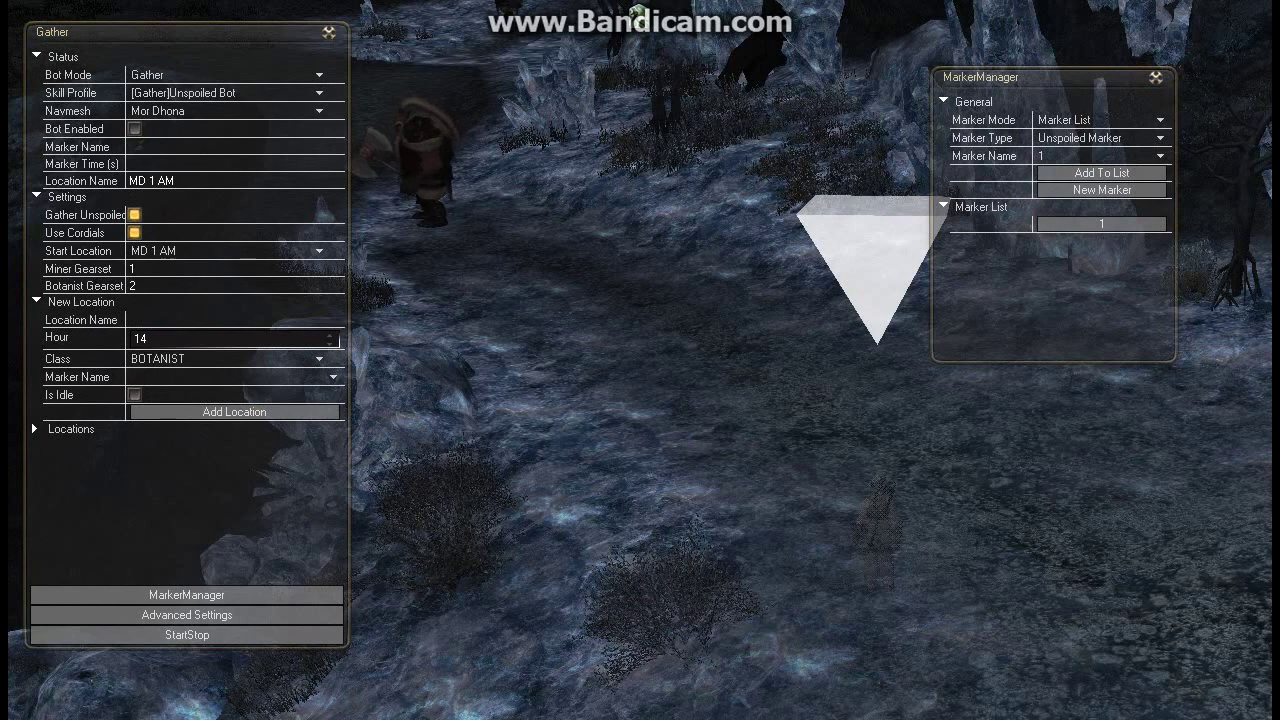
pyautogui.click(190, 320)
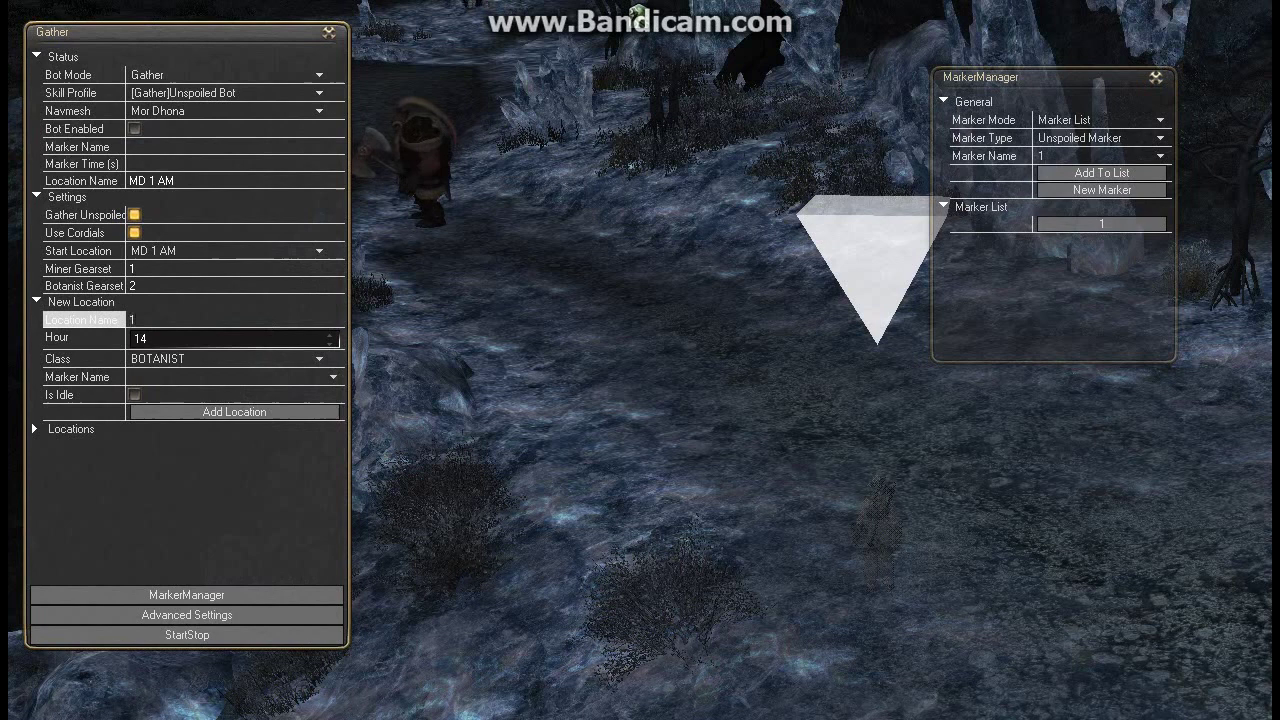
pyautogui.write('1')
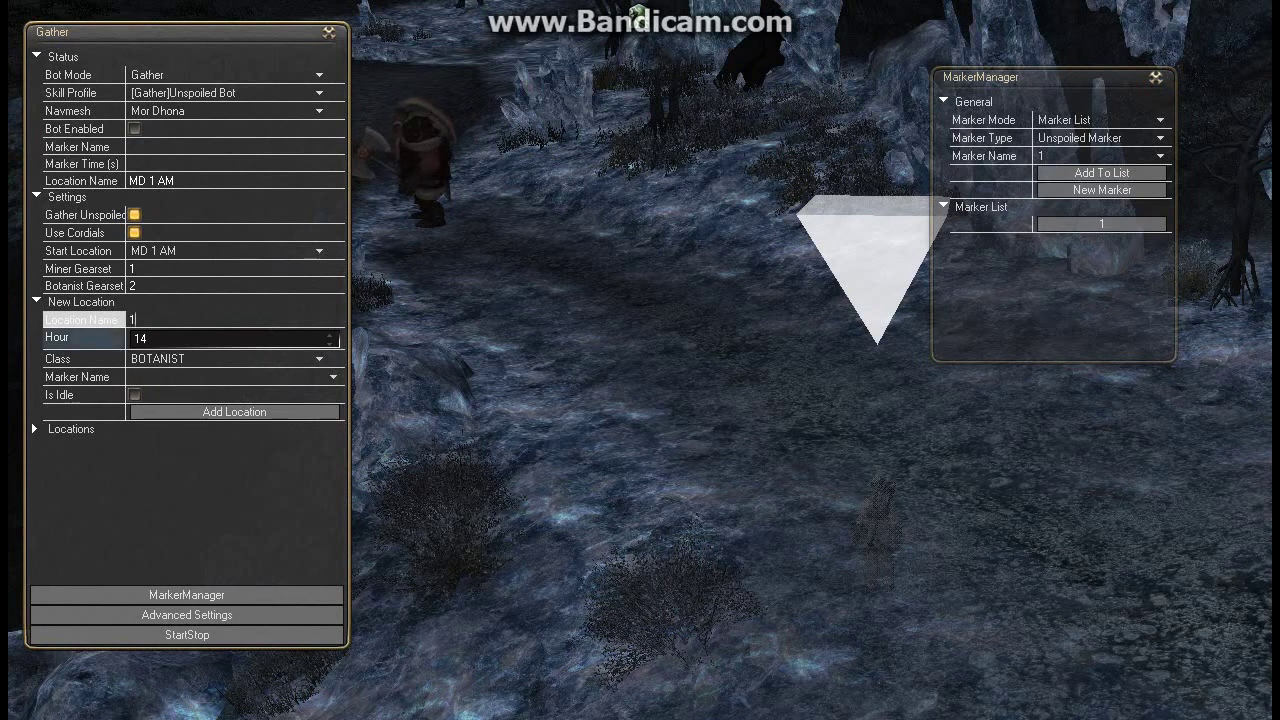
pyautogui.click(230, 338)
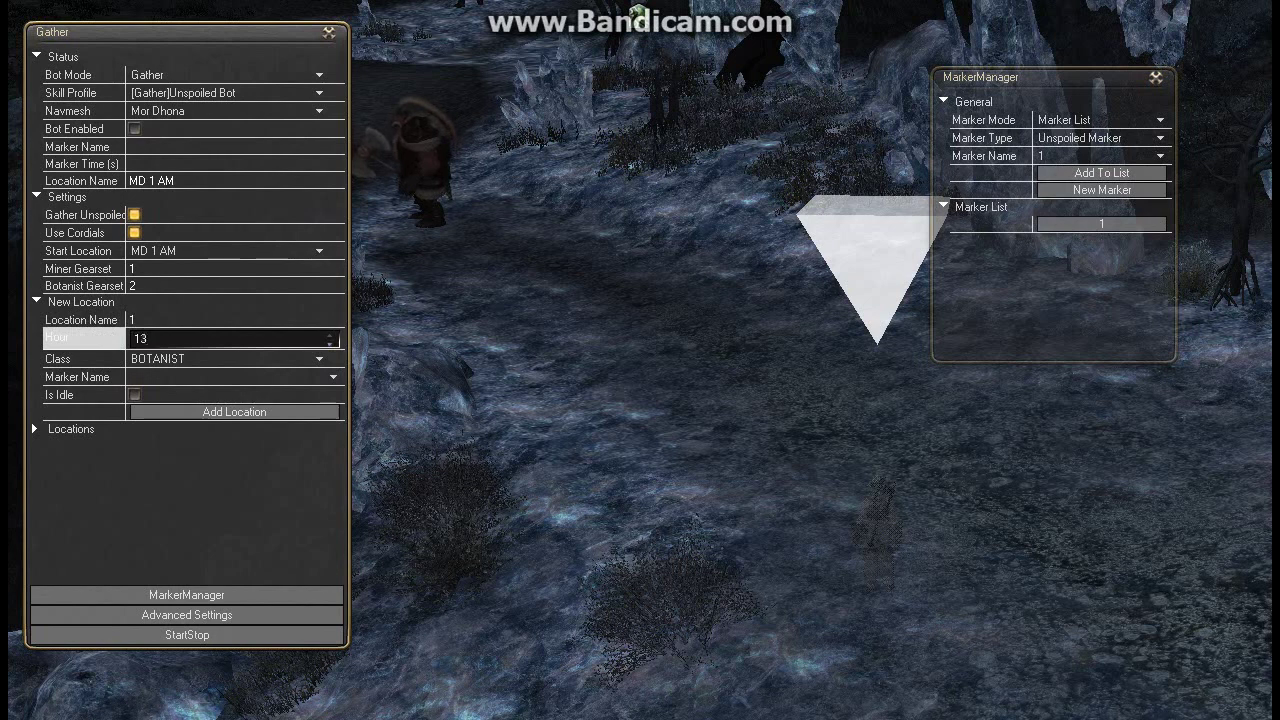
pyautogui.click(330, 344)
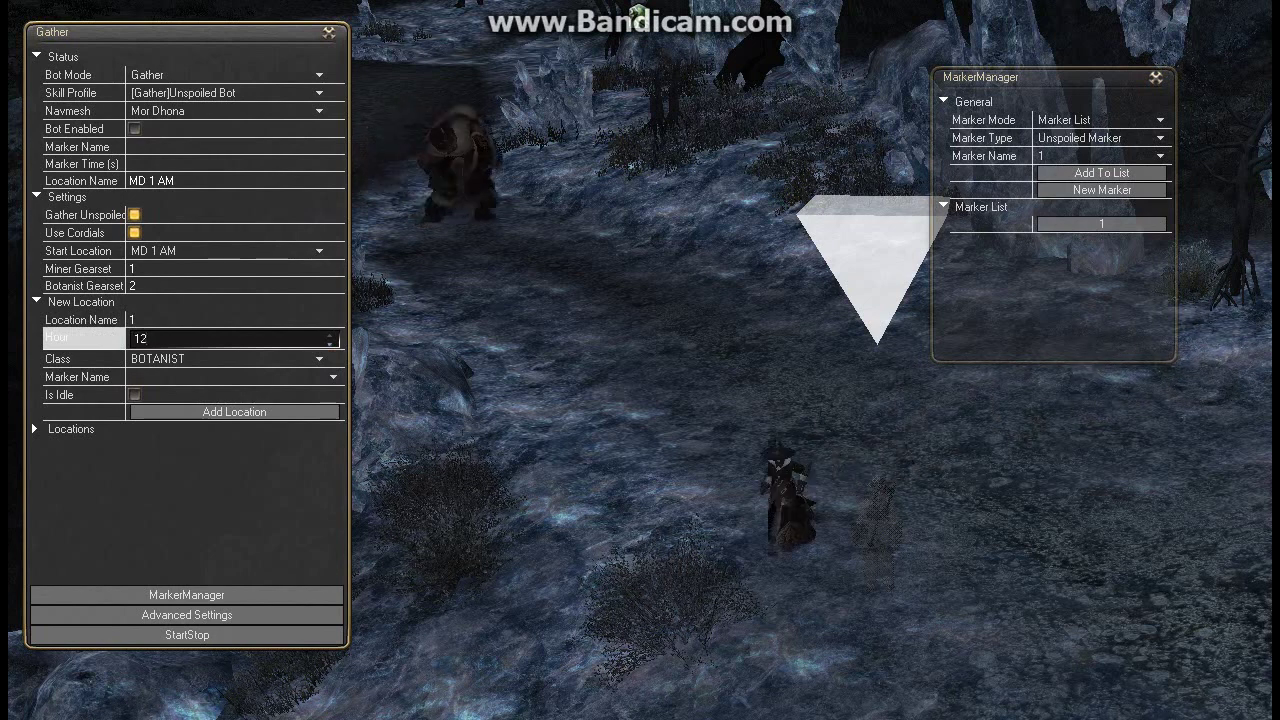
pyautogui.press('Up')
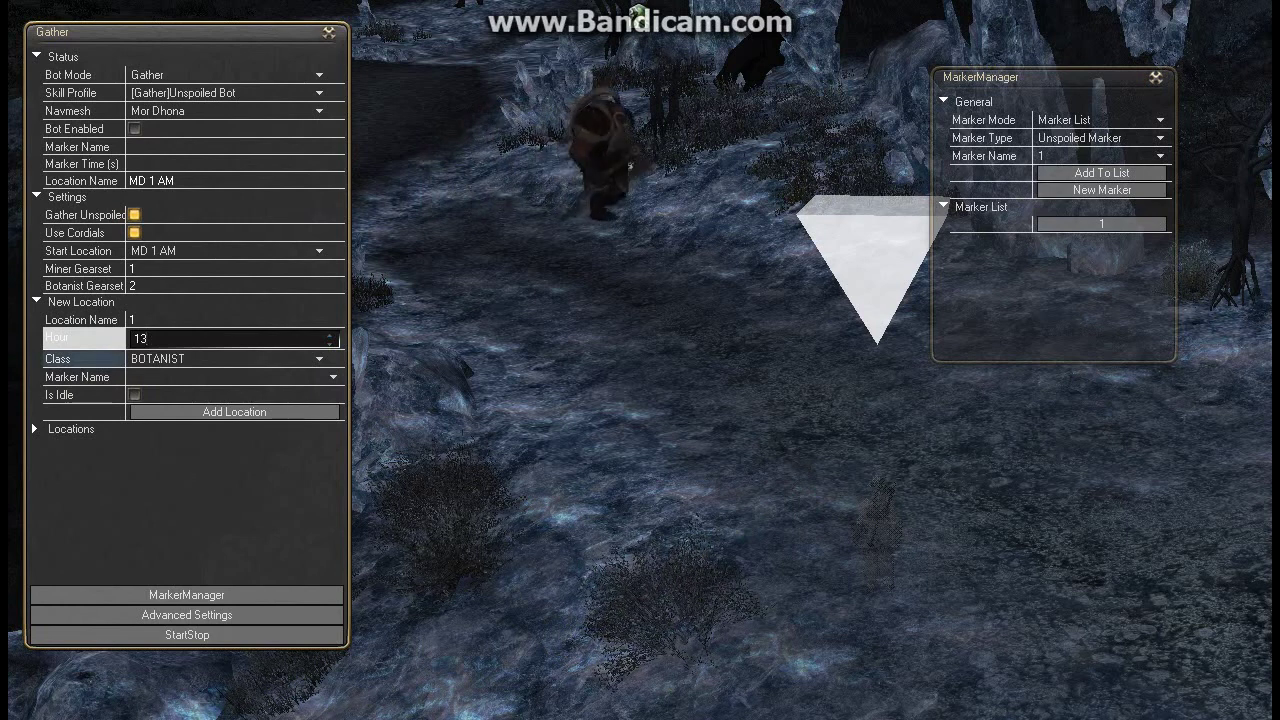
# - Set the new location's Class to MINER and Marker Name to 1, and add the location
pyautogui.click(320, 359)
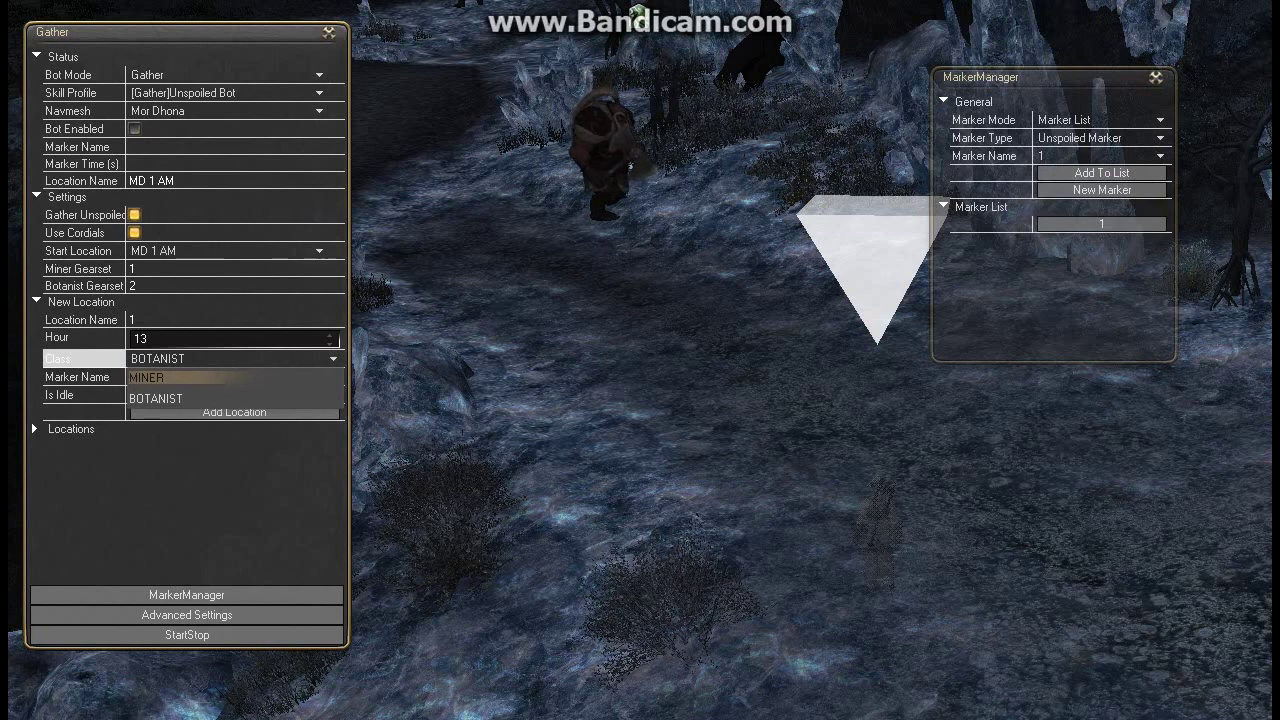
pyautogui.click(146, 377)
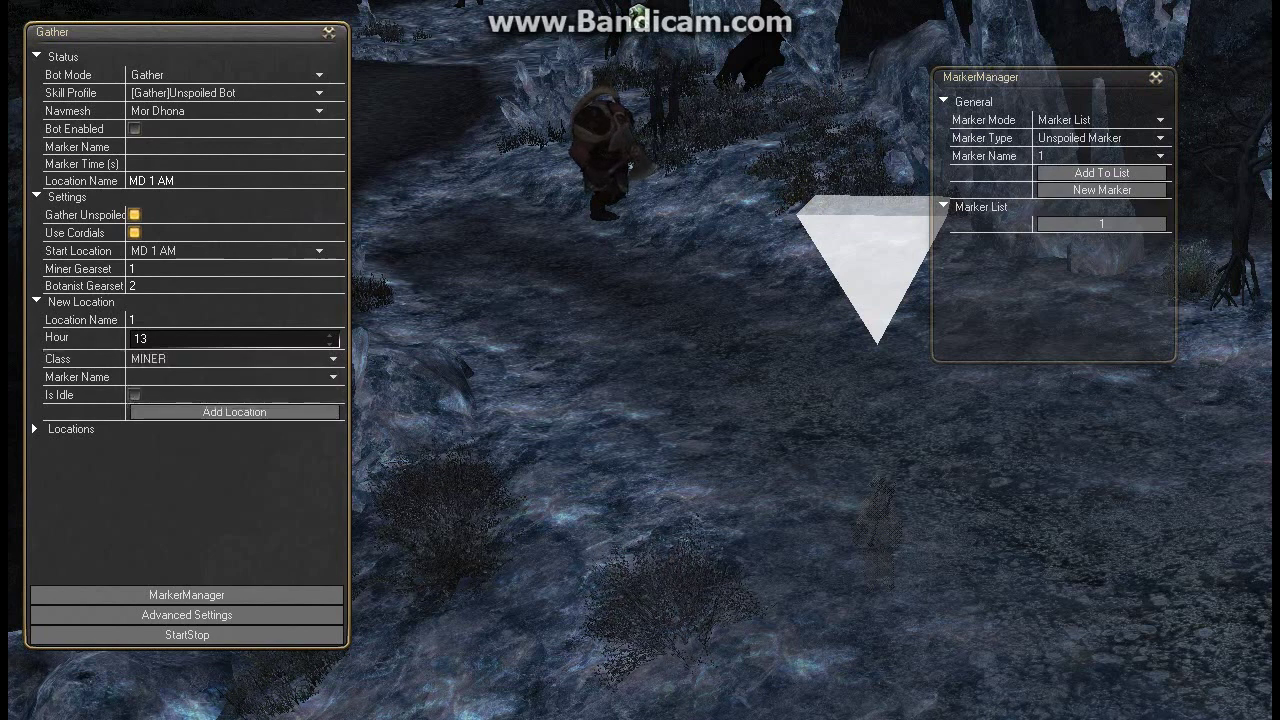
pyautogui.click(333, 377)
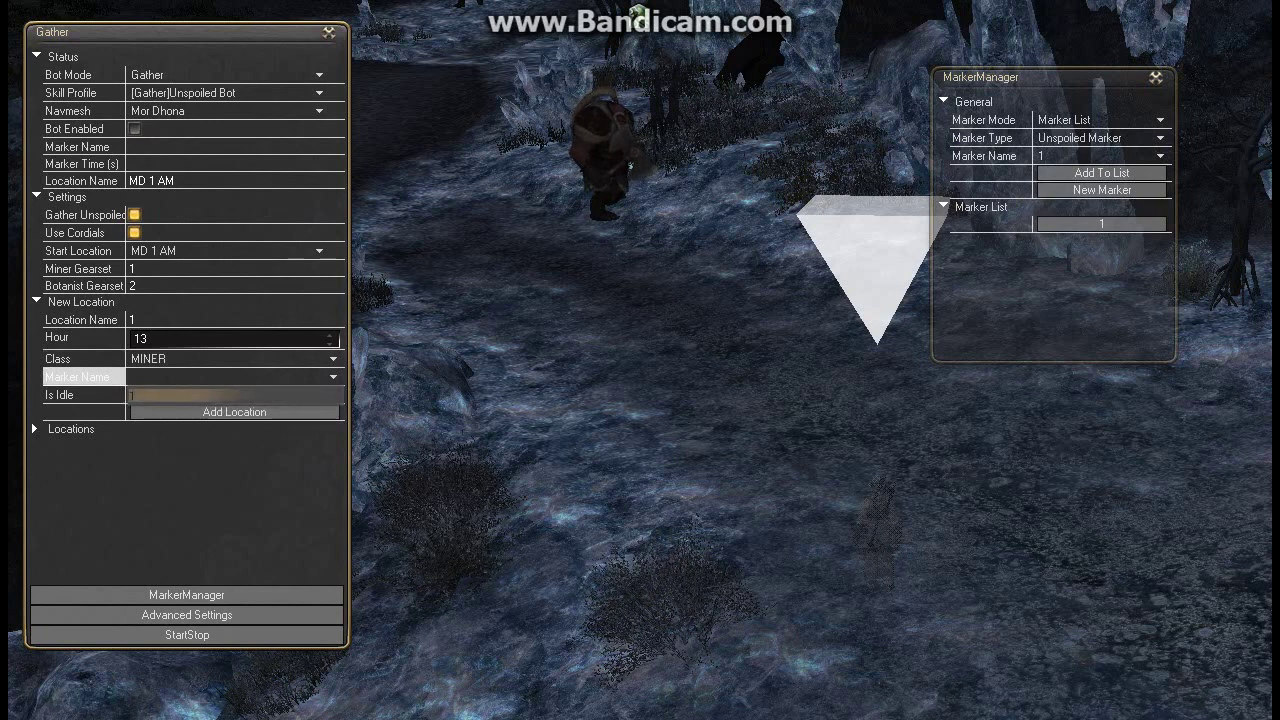
pyautogui.click(170, 395)
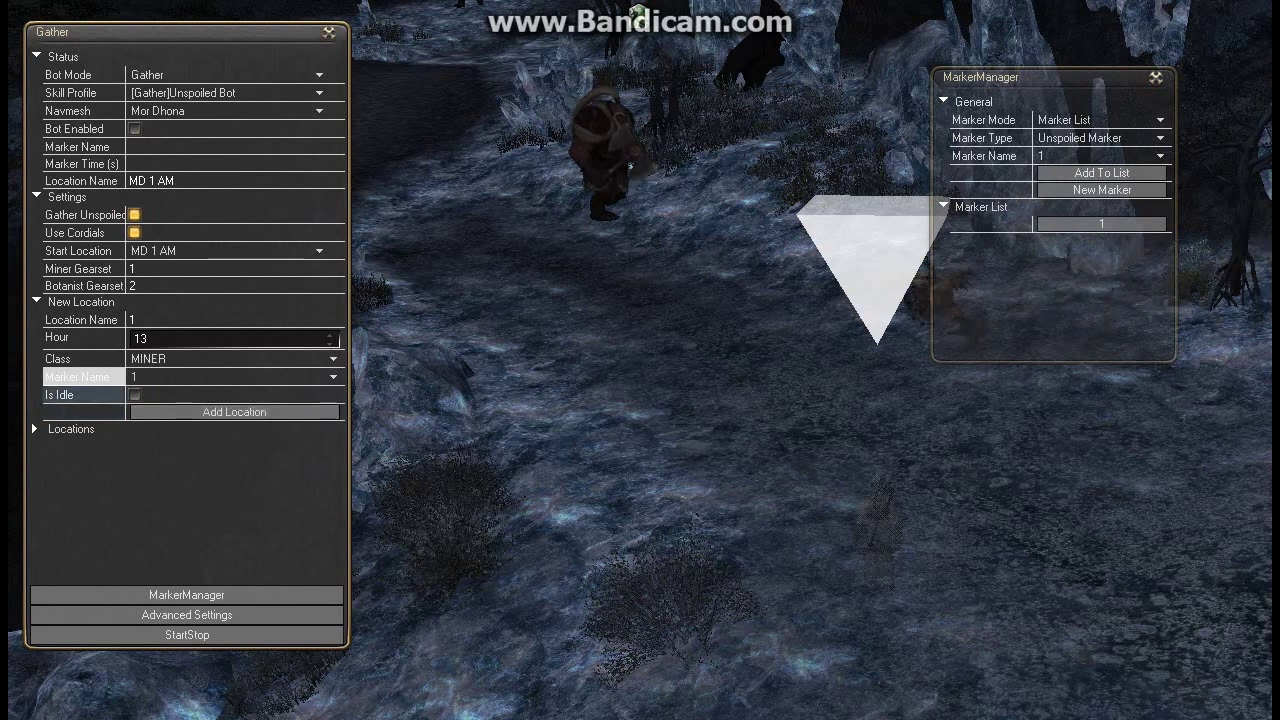
pyautogui.moveTo(520, 400); pyautogui.dragTo(475, 370)
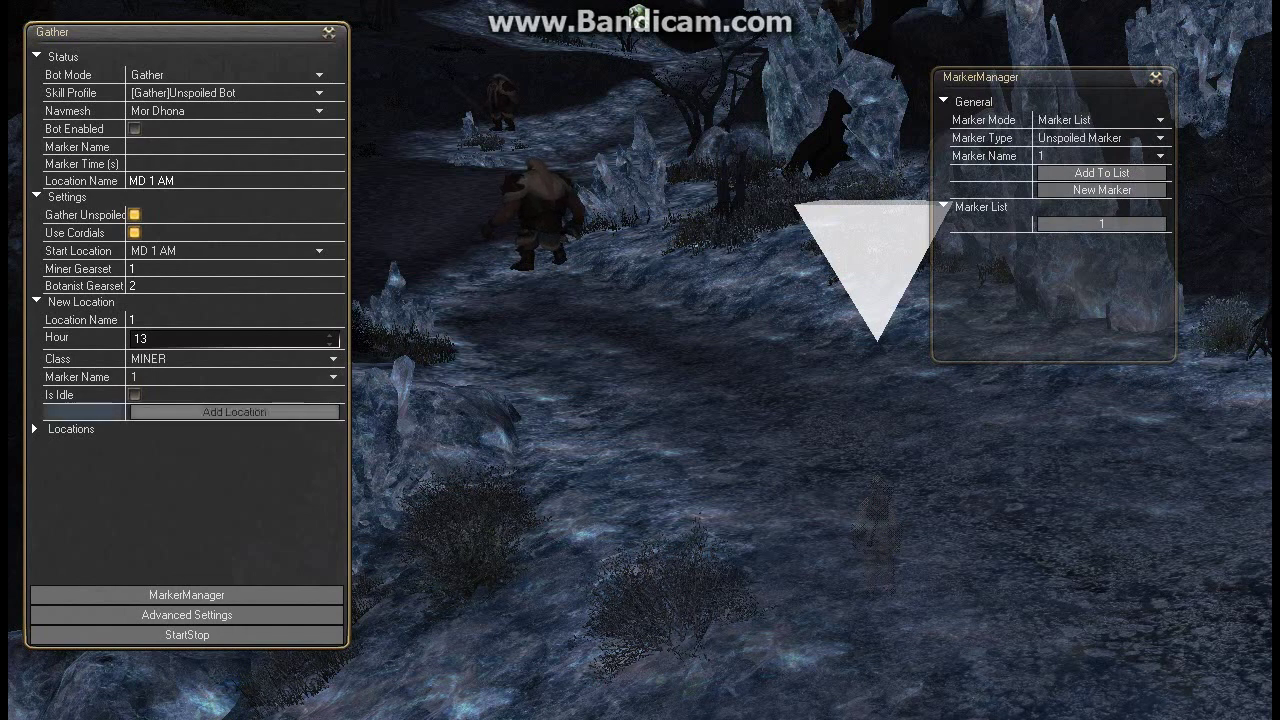
pyautogui.click(235, 412)
# - Open the newly added location 1 in the Location Editor and lengthen the editor window to show all its settings
pyautogui.scroll(-3, 228, 440)
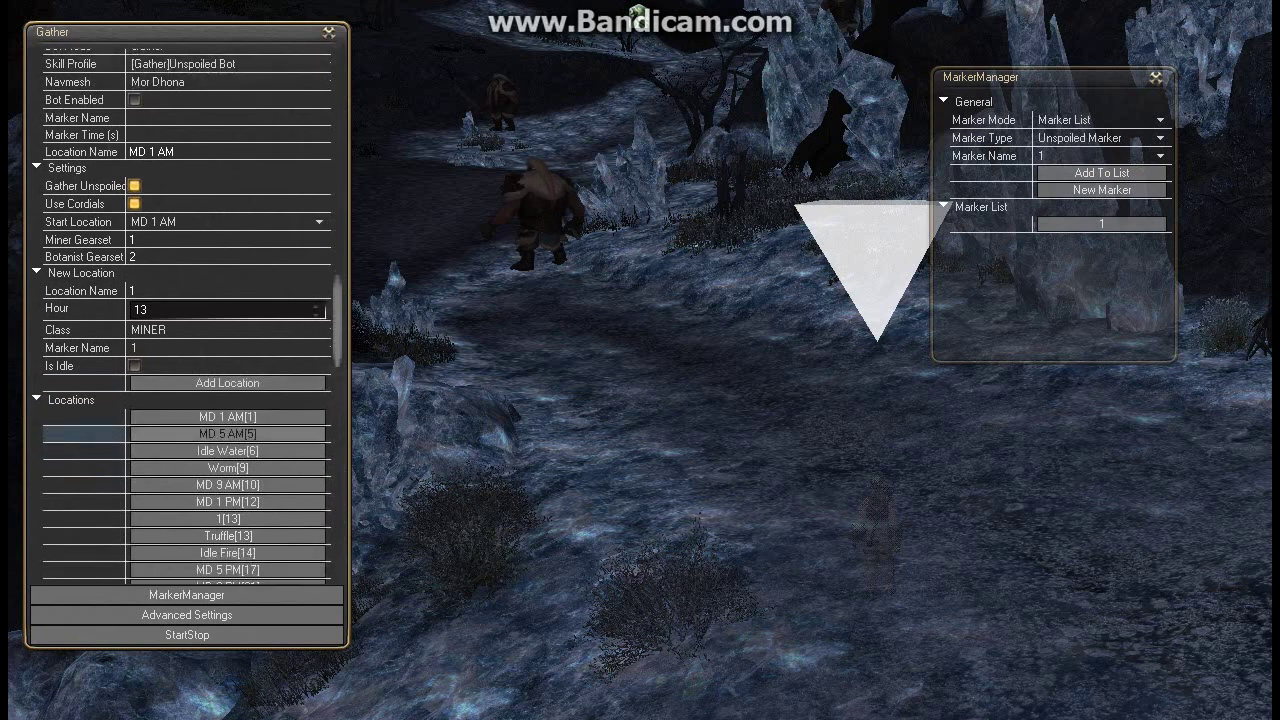
pyautogui.scroll(-1, 228, 434)
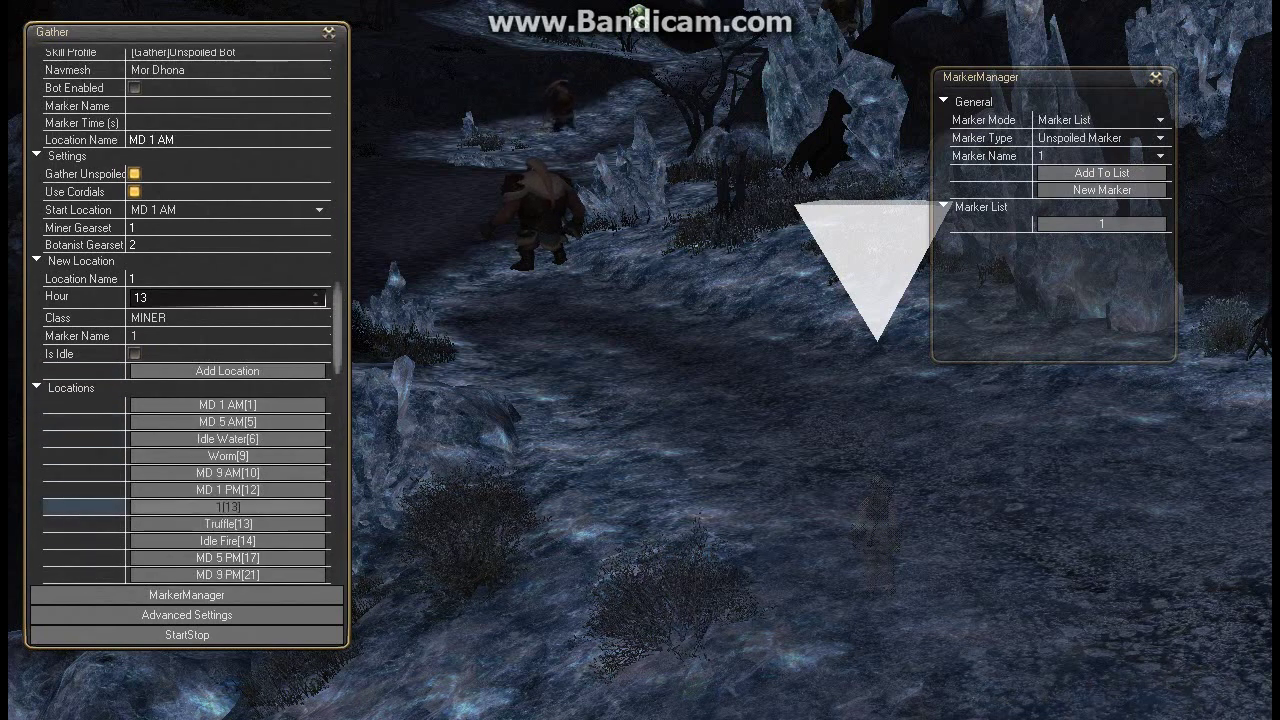
pyautogui.click(228, 507)
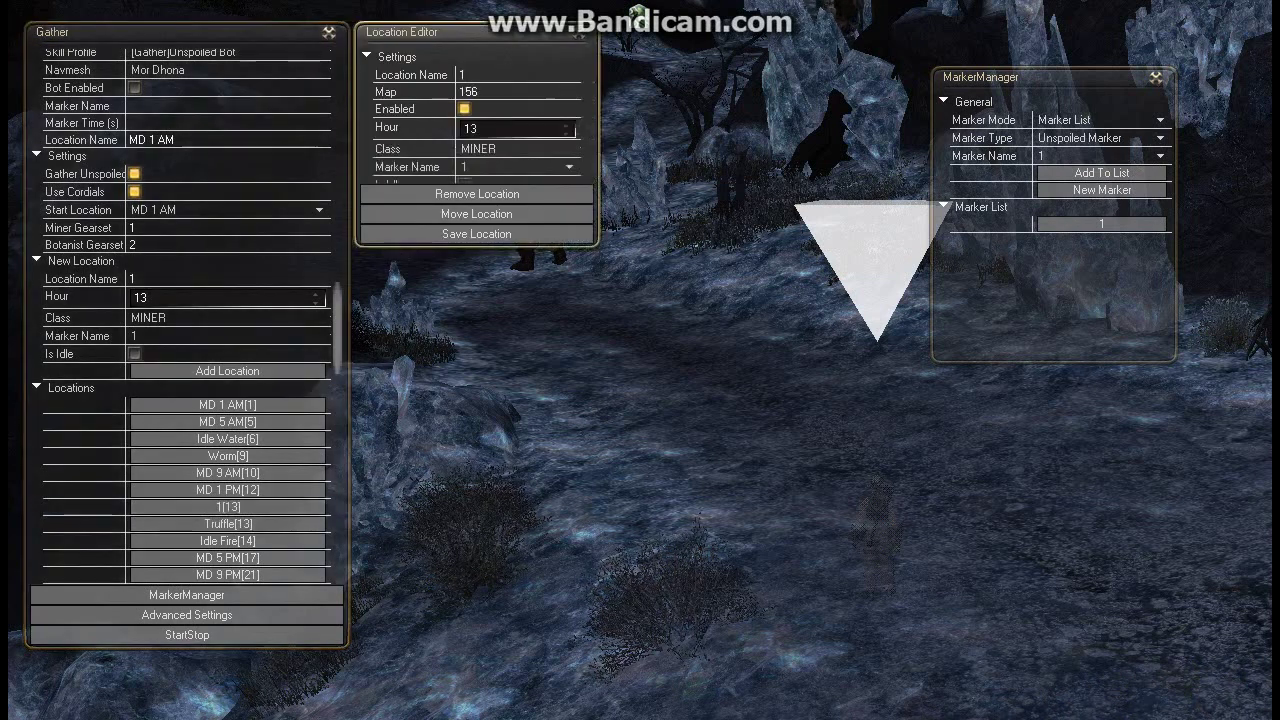
pyautogui.moveTo(450, 245); pyautogui.dragTo(450, 355)
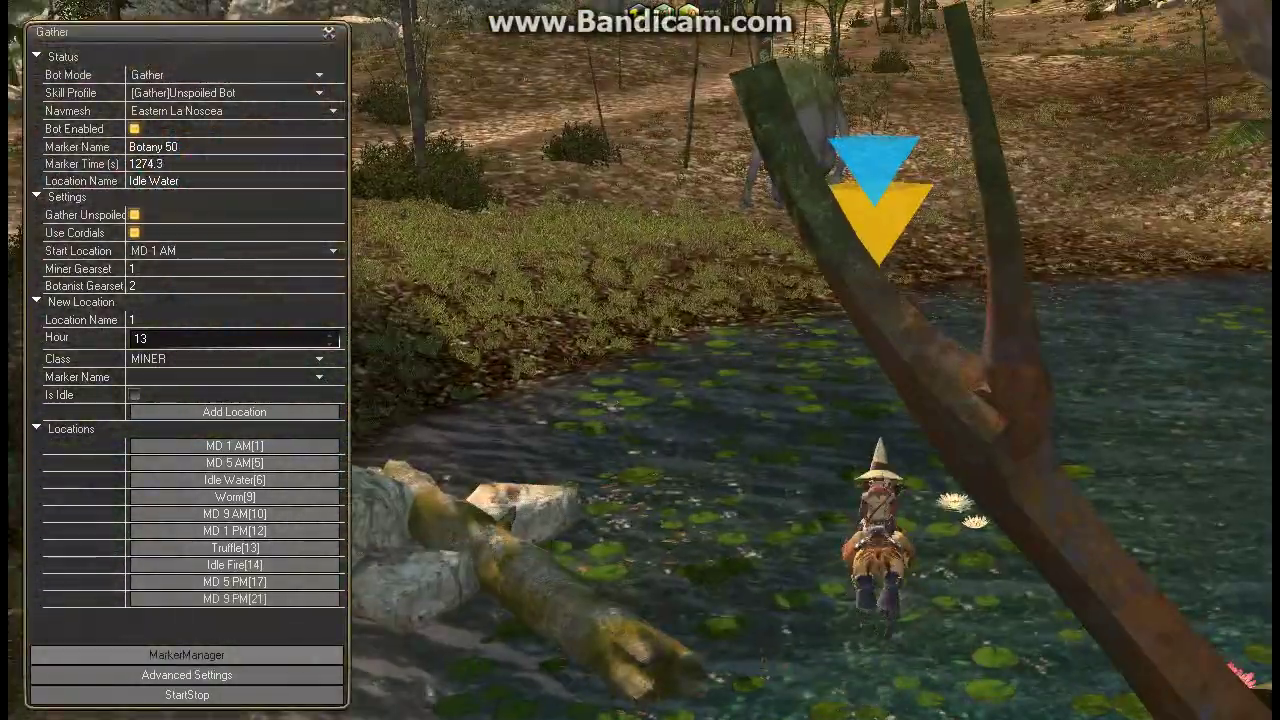
# - Open the Botany 50 marker in a lengthened Edit Marker window clear of MarkerManager and set Item Priority 1 to 5
pyautogui.click(187, 655)
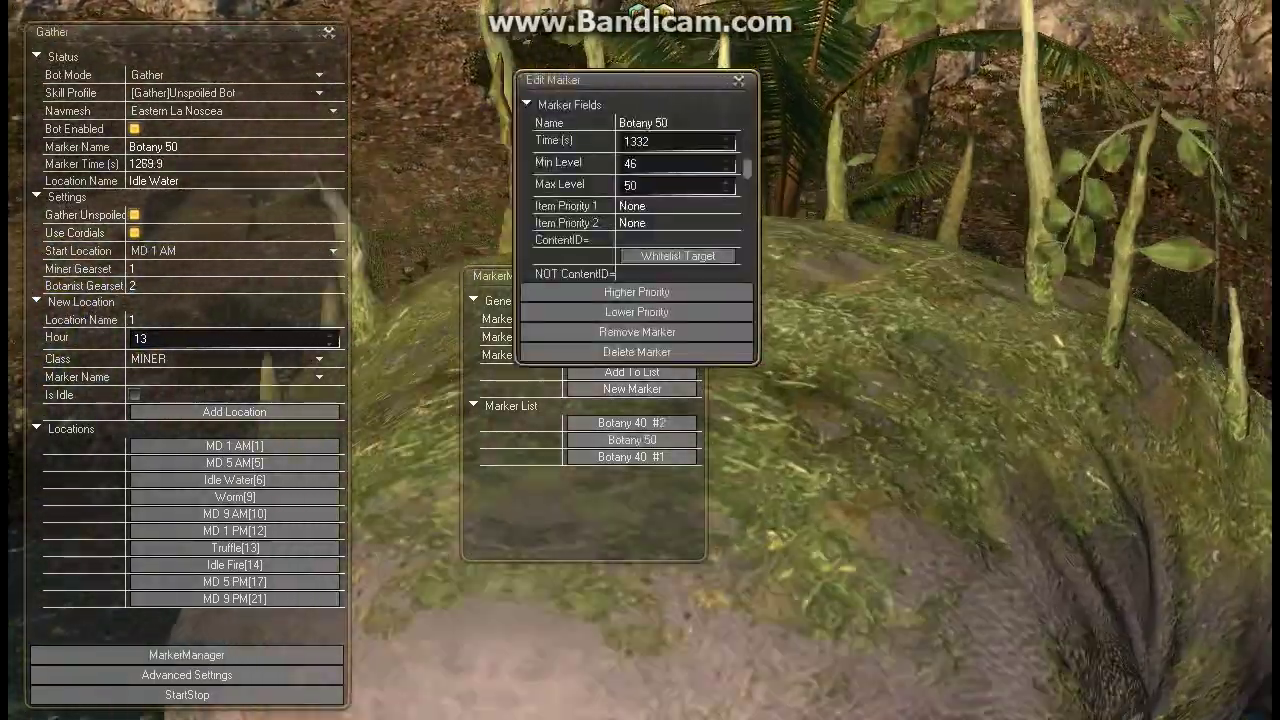
pyautogui.moveTo(637, 80); pyautogui.dragTo(1081, 29)
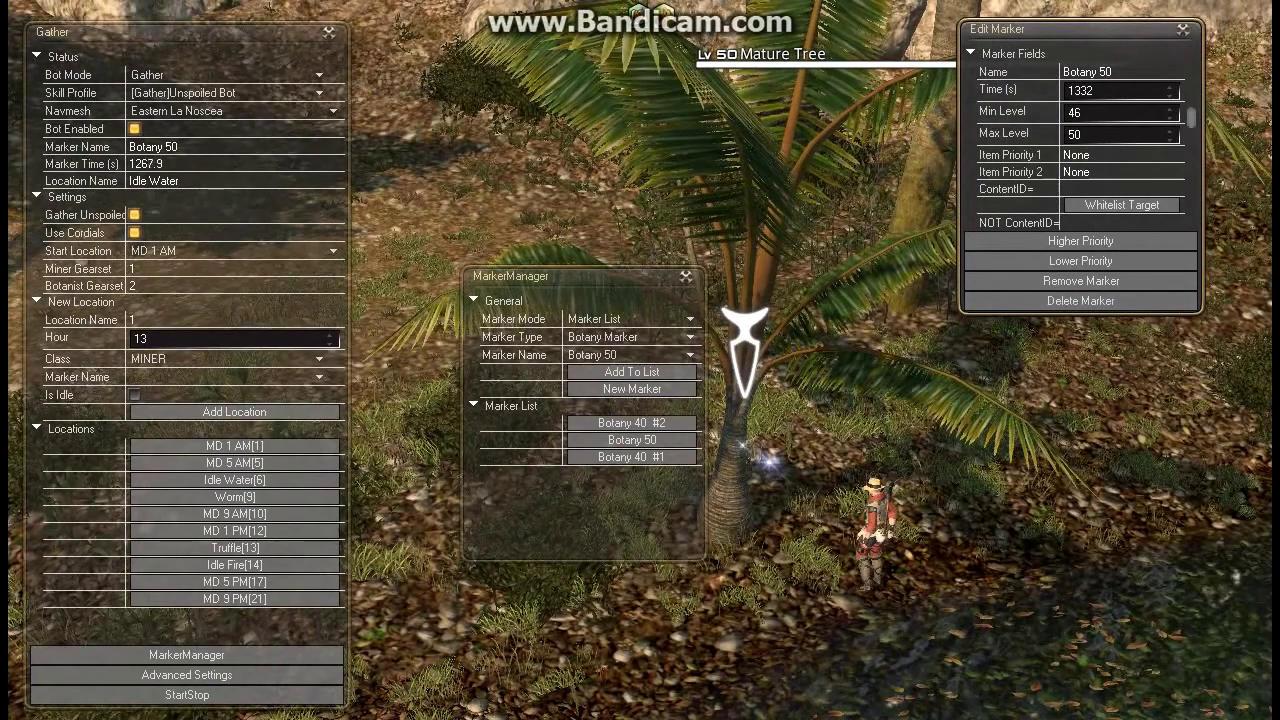
pyautogui.moveTo(1199, 310); pyautogui.dragTo(1198, 544)
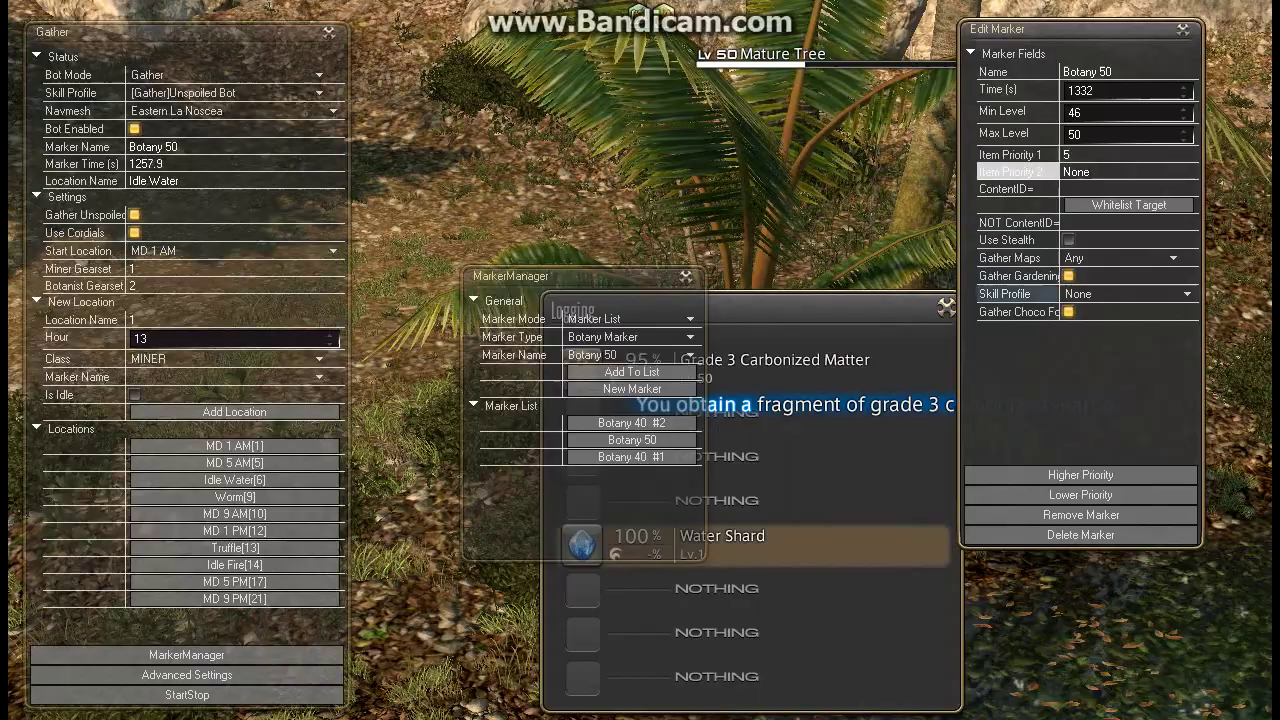
# - Set the Botany 50 marker's Skill Profile to [Gather]Shards Farm and close MarkerManager
pyautogui.click(1010, 293)
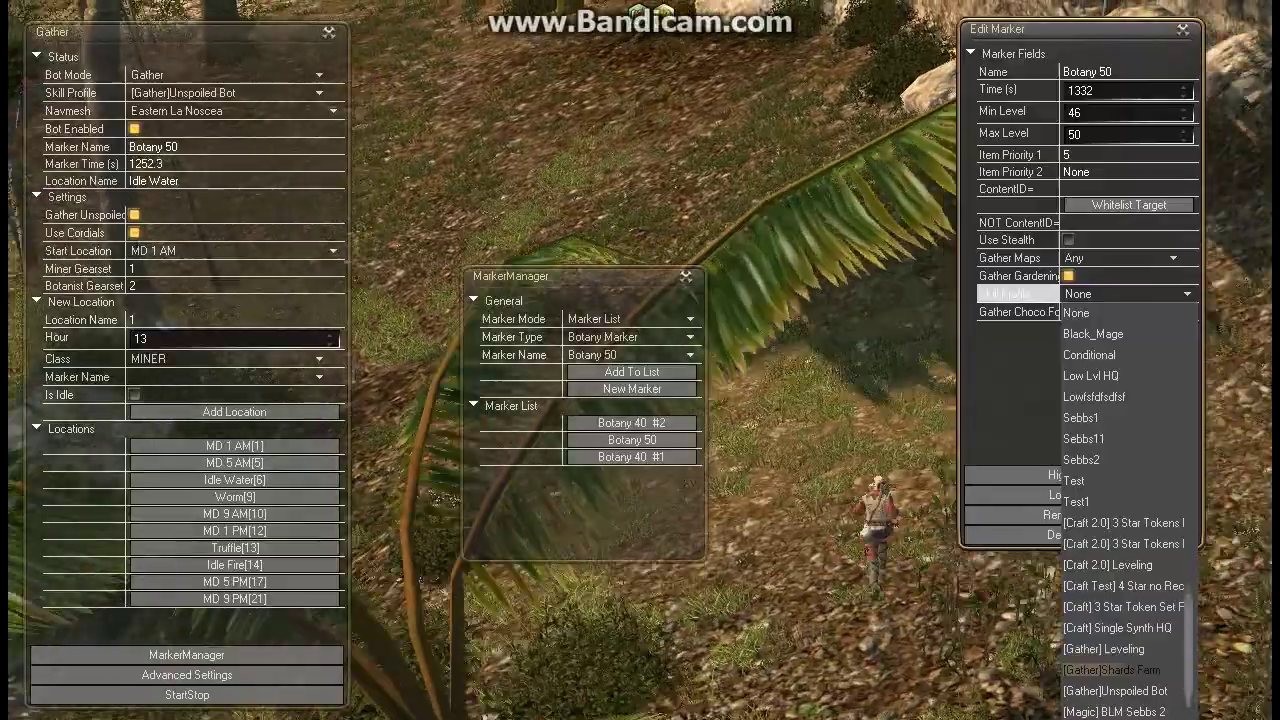
pyautogui.click(1110, 669)
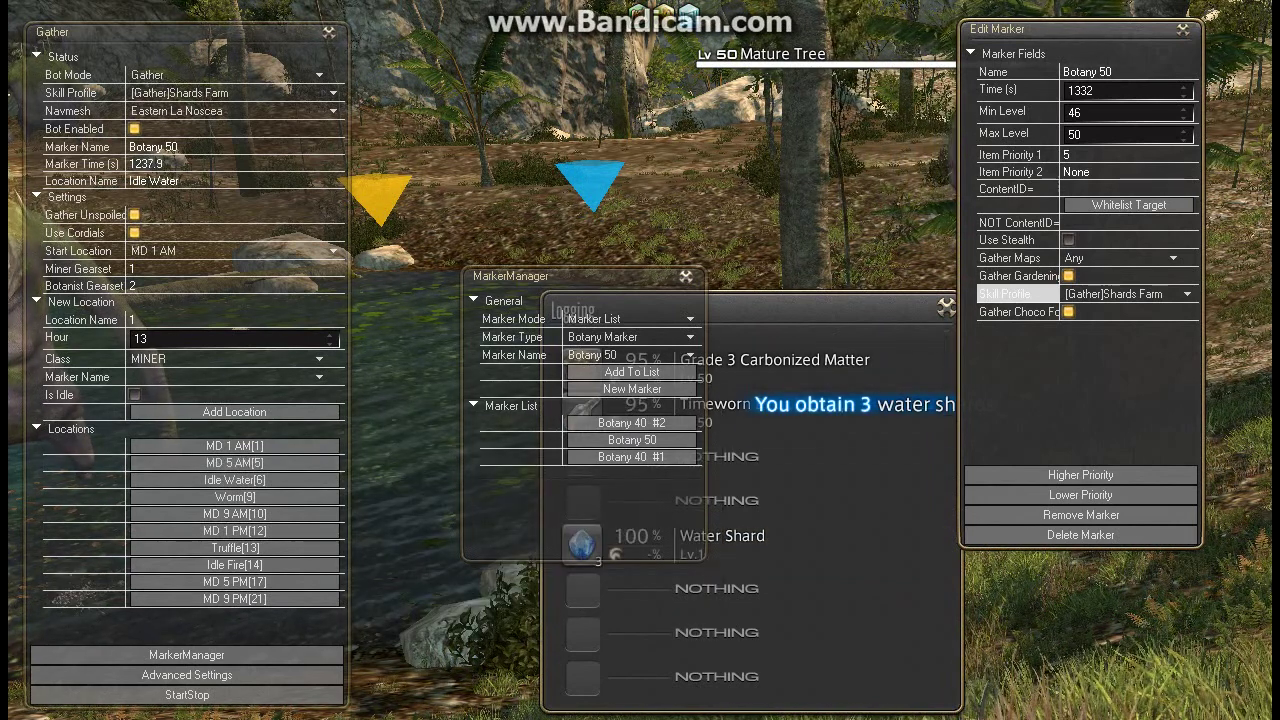
pyautogui.click(685, 276)
pyautogui.moveTo(1064, 29); pyautogui.dragTo(1104, 32)
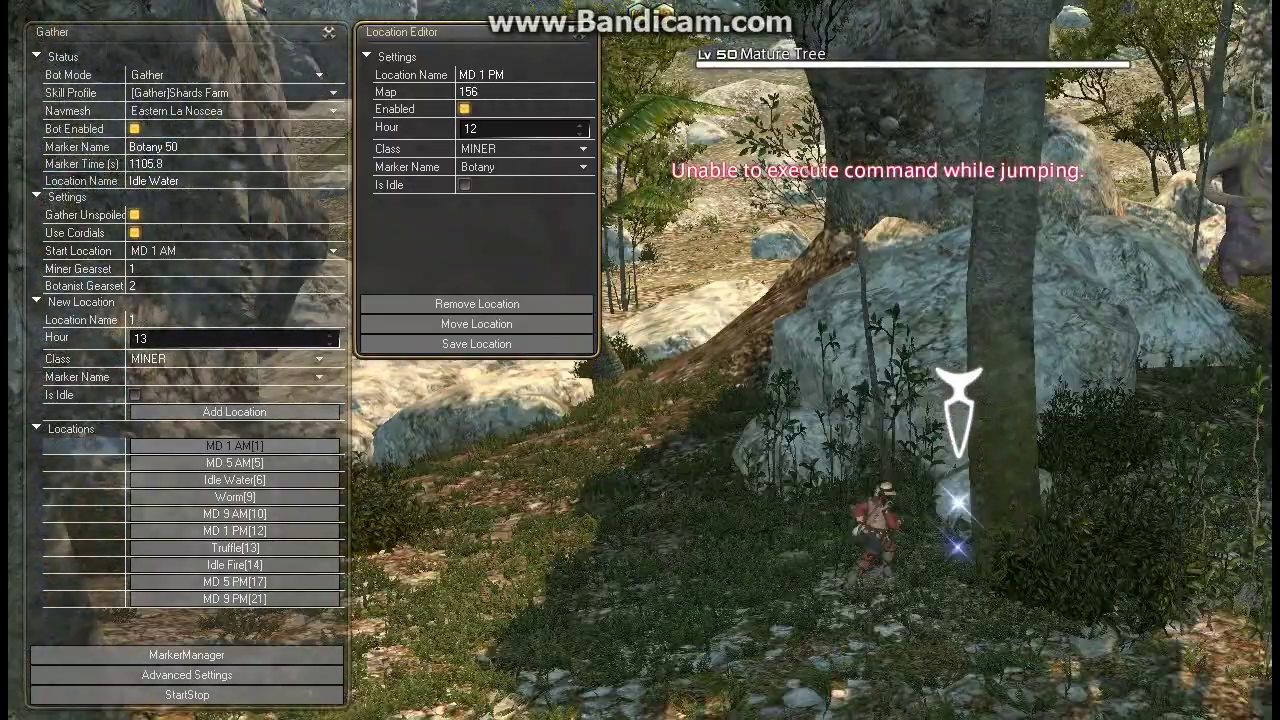
# - Disable the MD 1 AM location and save it
pyautogui.click(234, 446)
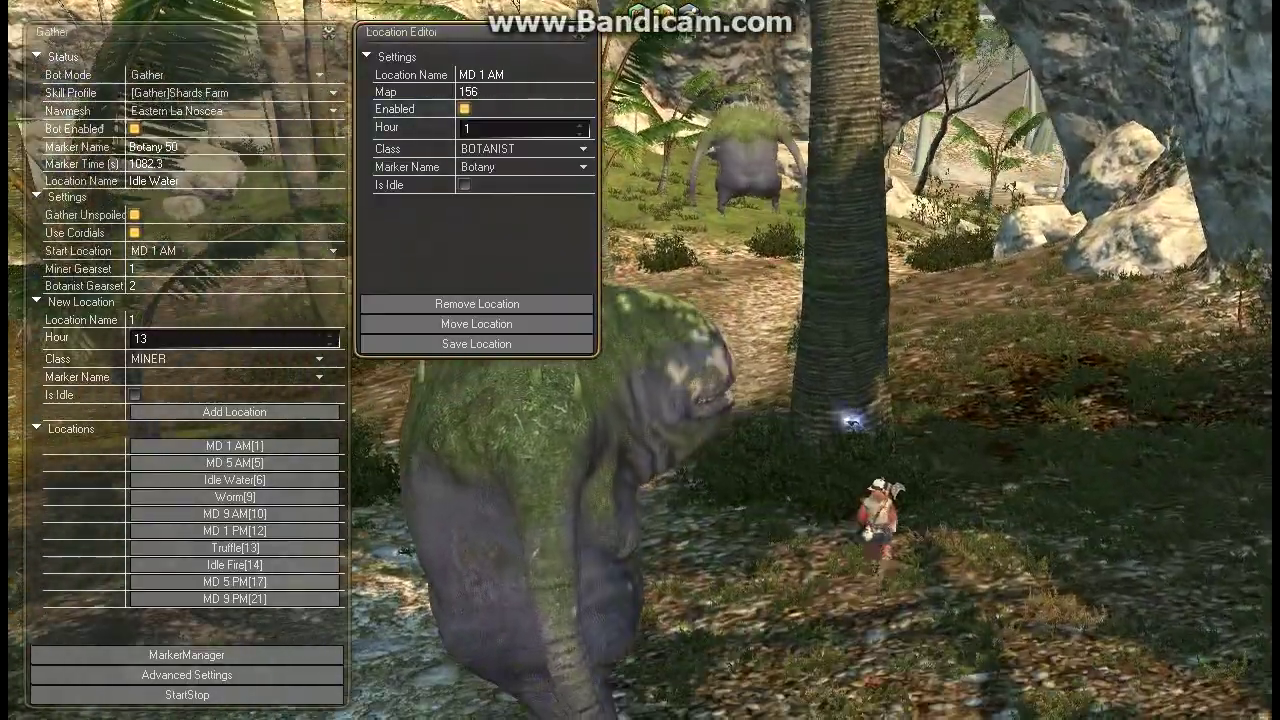
pyautogui.click(464, 109)
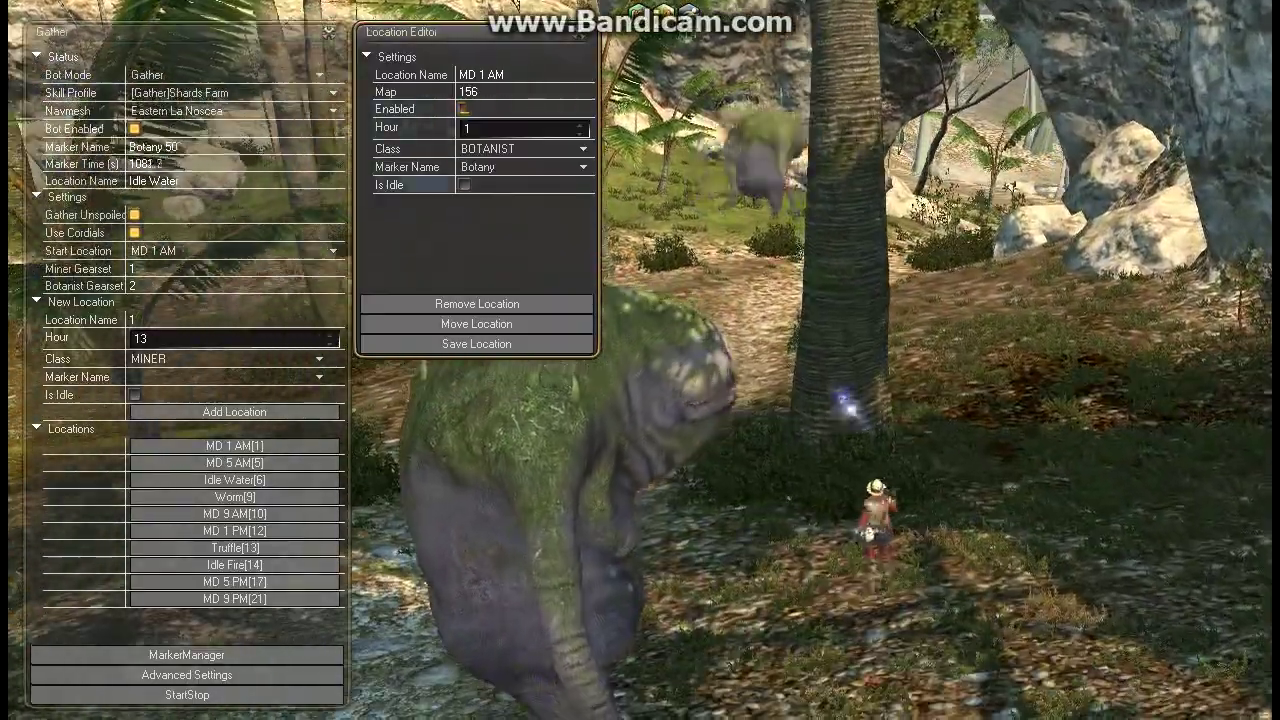
pyautogui.click(476, 344)
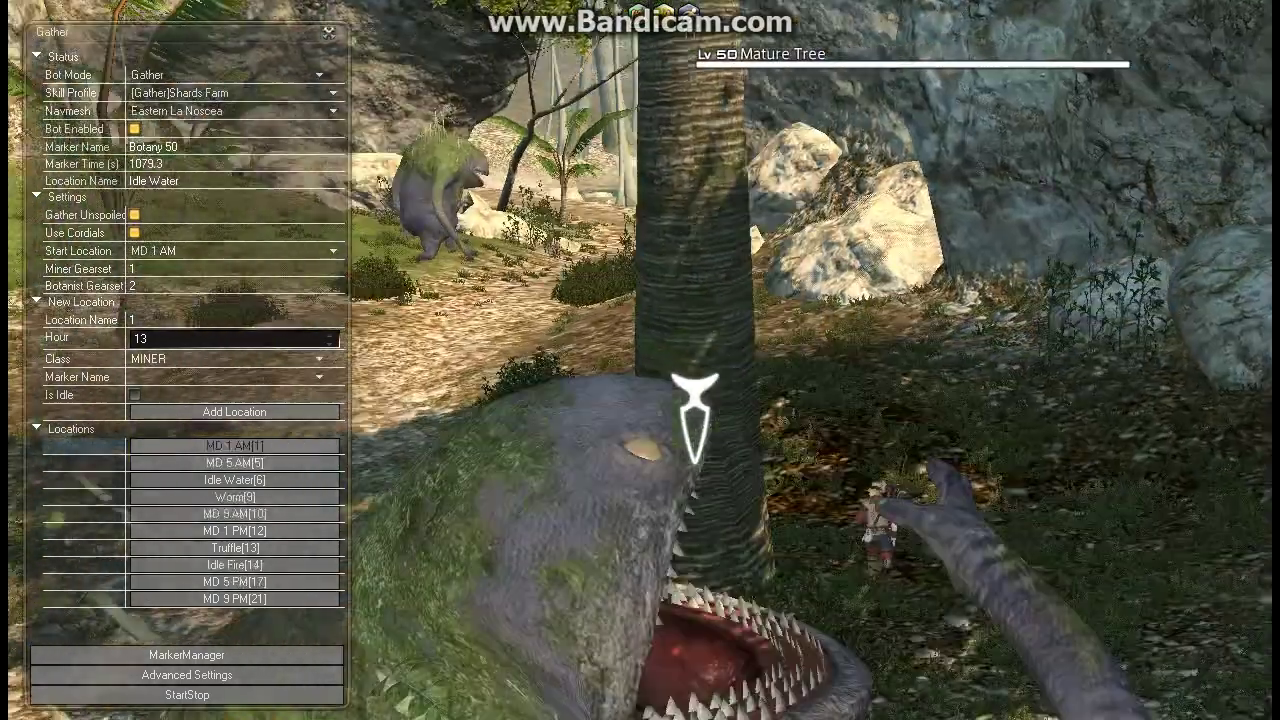
# - Reopen the MD 1 AM location, enable it again and save it
pyautogui.click(234, 446)
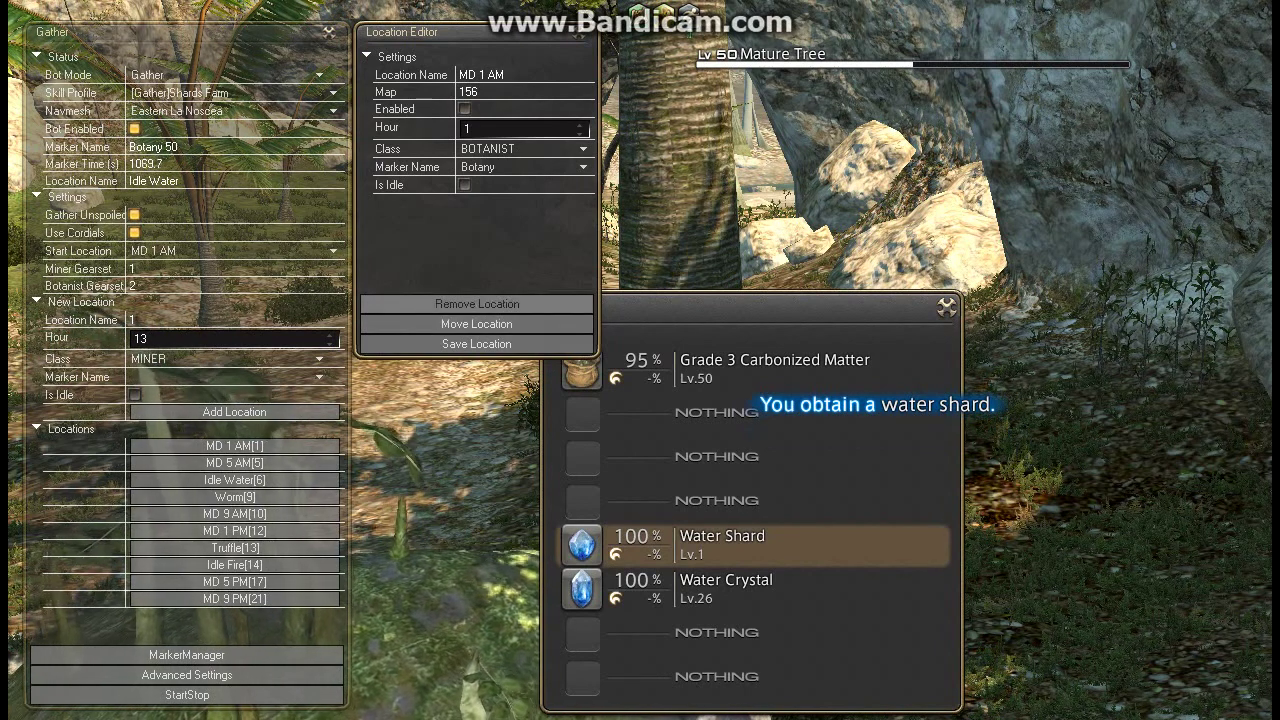
pyautogui.click(465, 109)
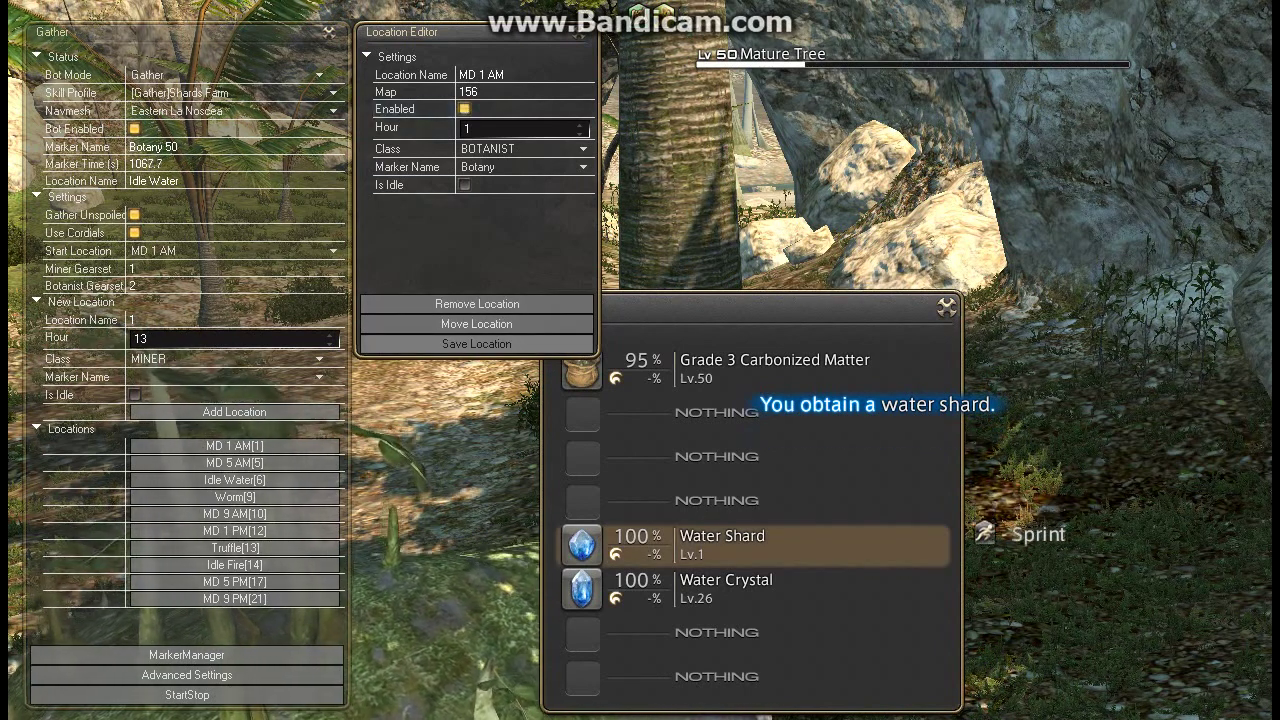
pyautogui.click(477, 344)
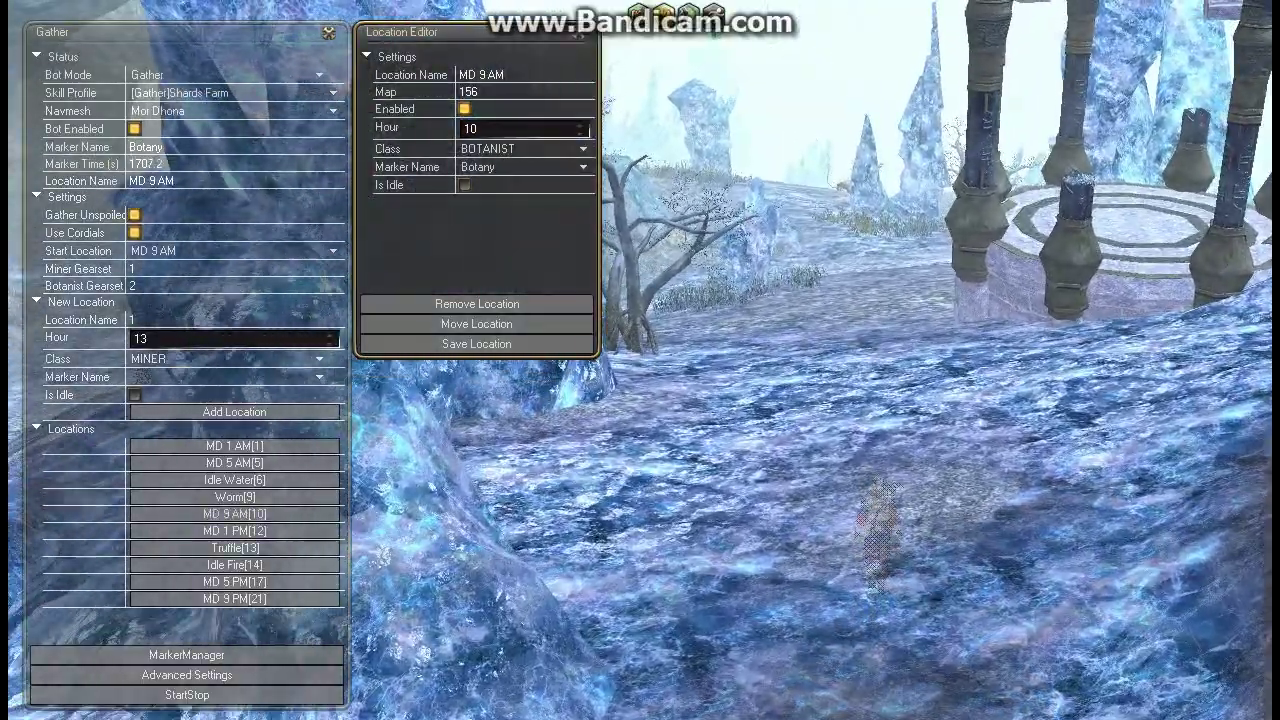
# - Close the Location Editor and open MarkerManager with Marker Mode on Marker List and Marker Type set to Unspoiled Marker
pyautogui.click(578, 34)
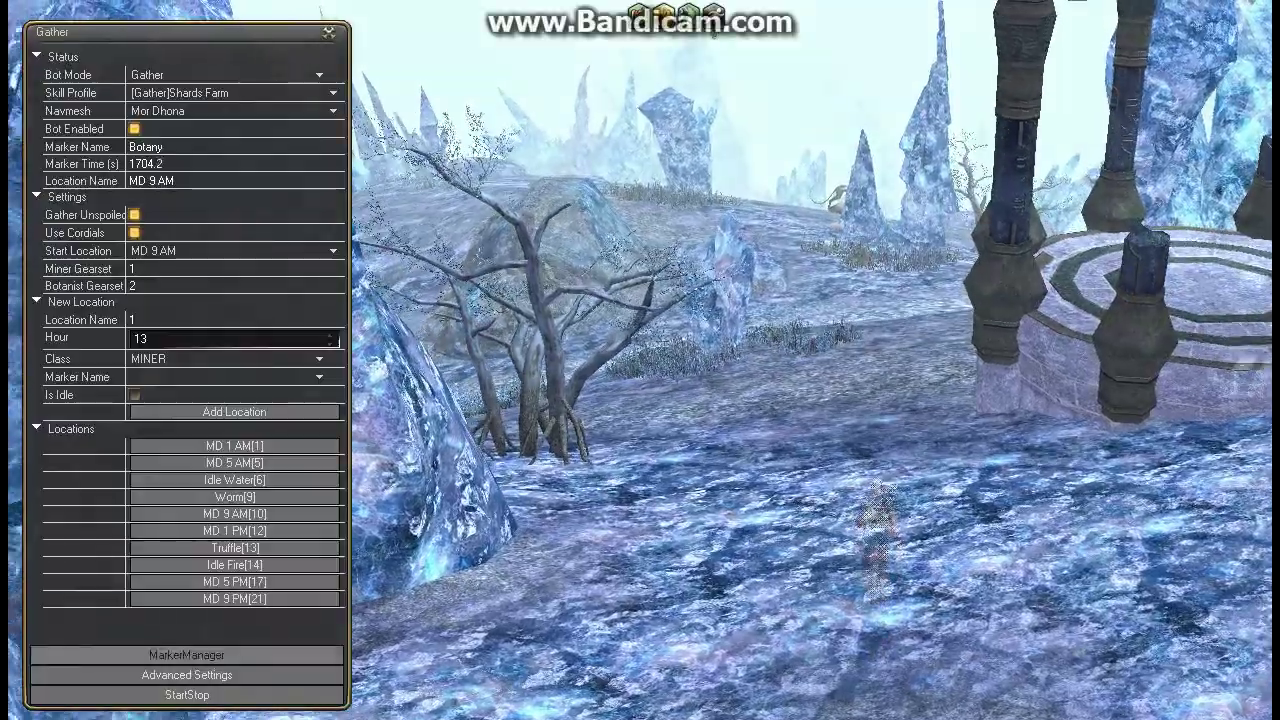
pyautogui.click(187, 655)
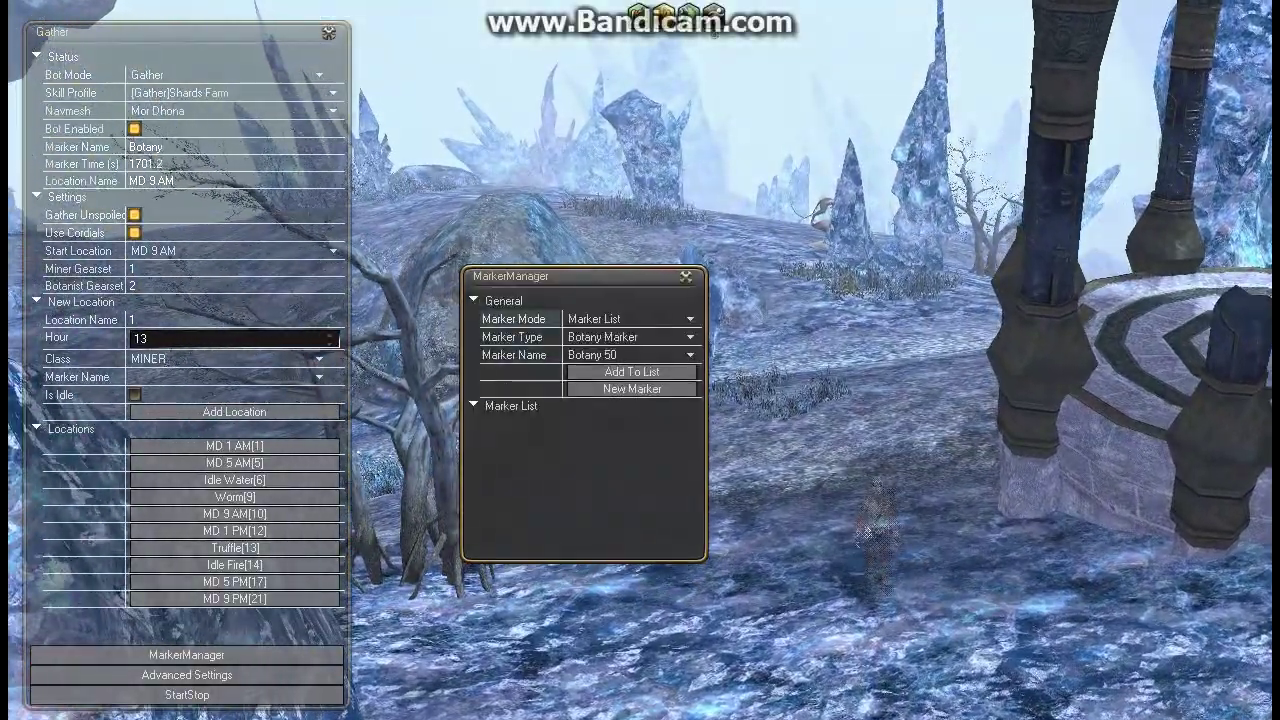
pyautogui.click(630, 319)
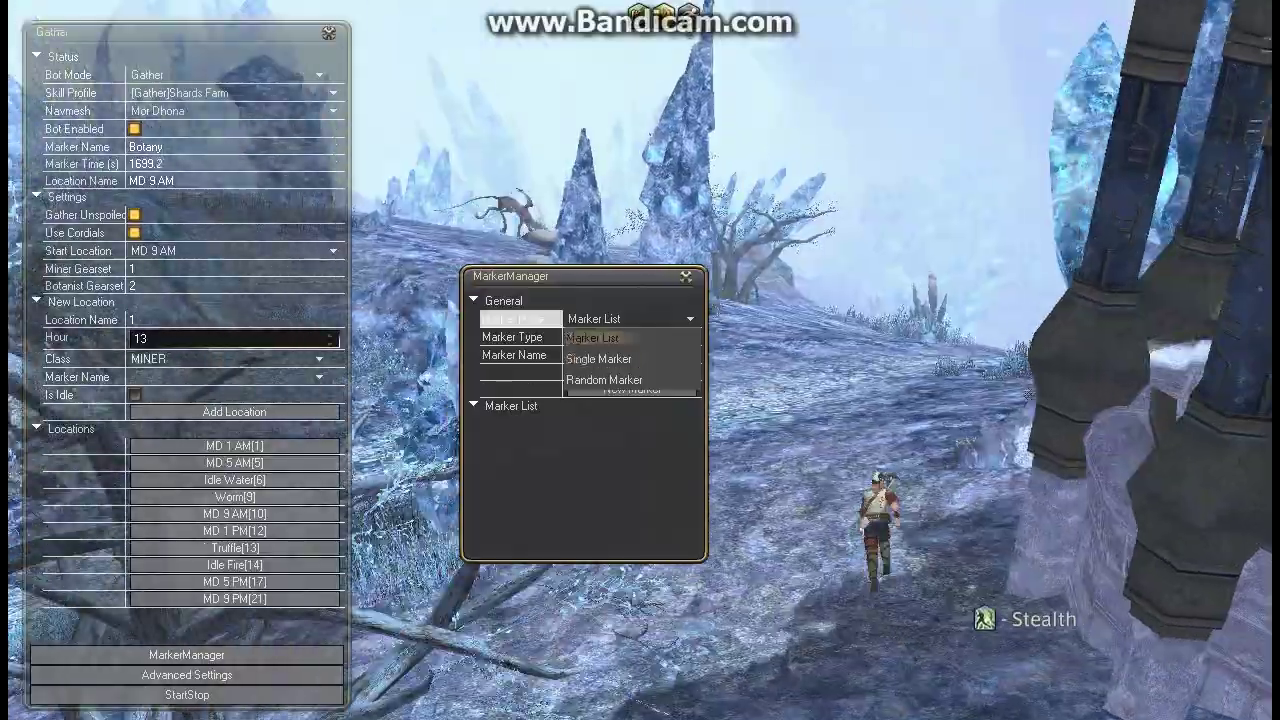
pyautogui.click(600, 338)
pyautogui.click(625, 337)
pyautogui.click(608, 358)
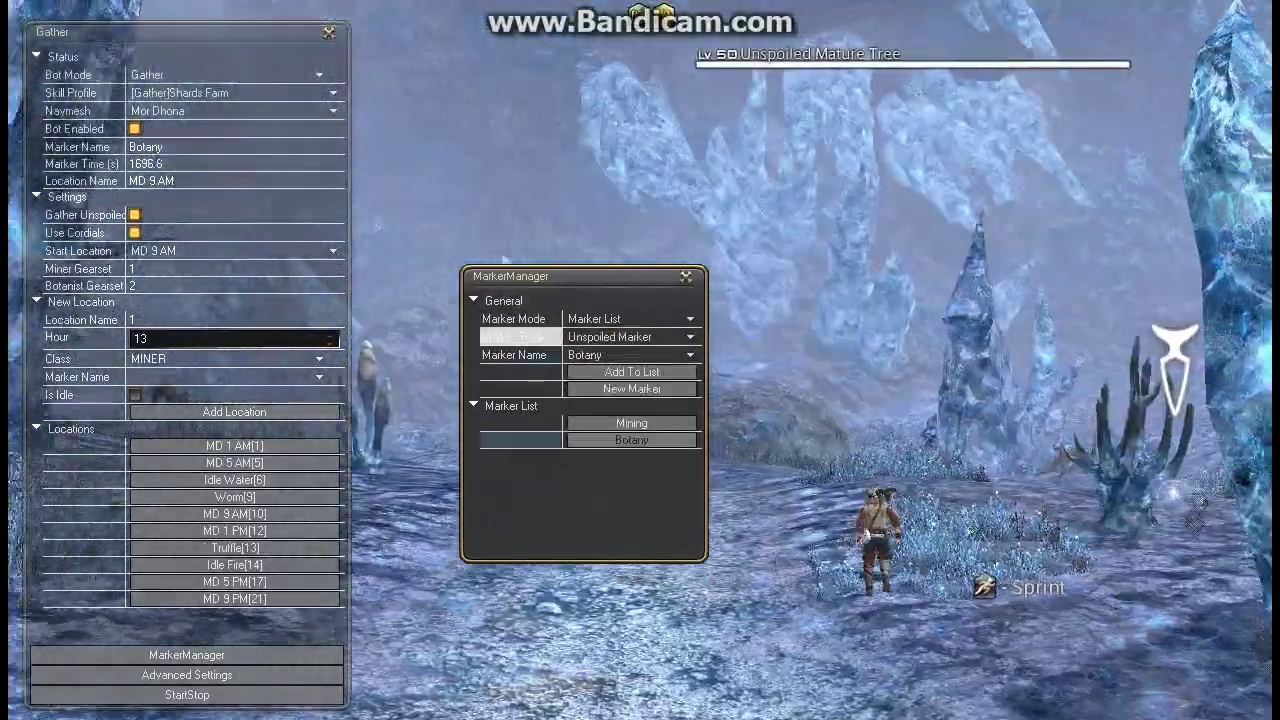
# - Open the unspoiled Botany marker and examine its fields, including Minimum GP, with MarkerManager moved out of the way
pyautogui.click(632, 440)
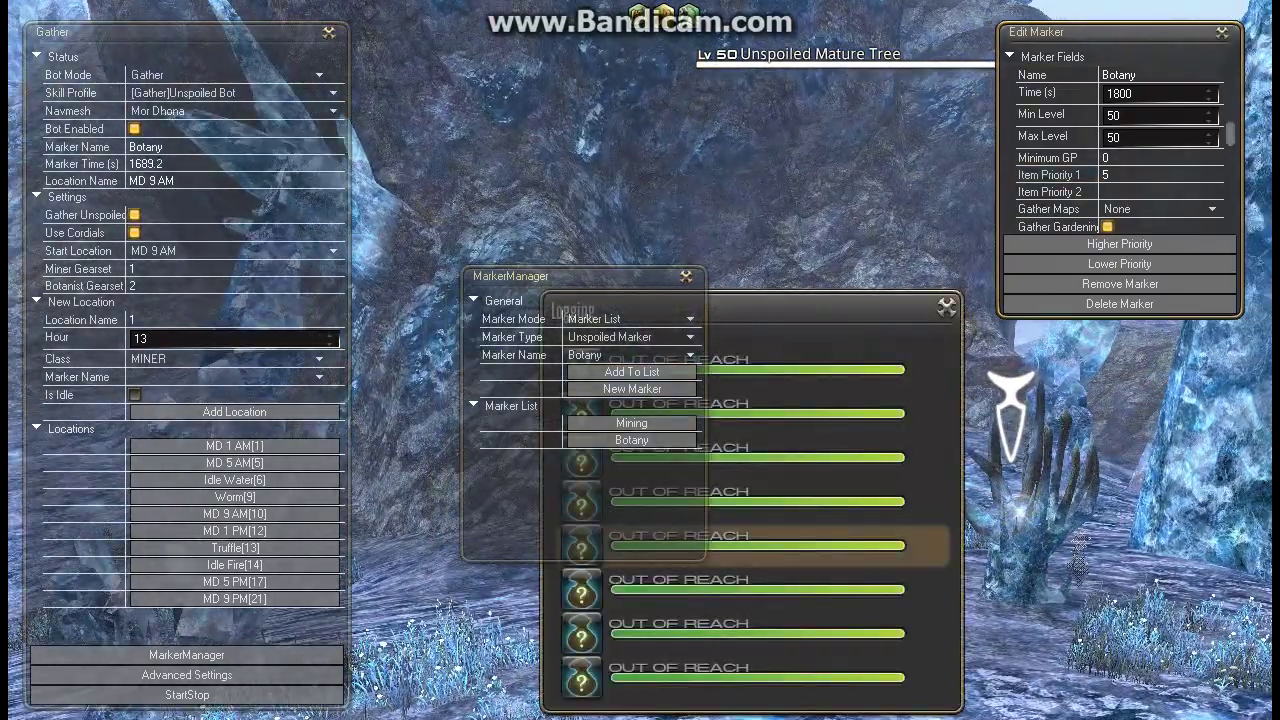
pyautogui.moveTo(525, 276); pyautogui.dragTo(447, 77)
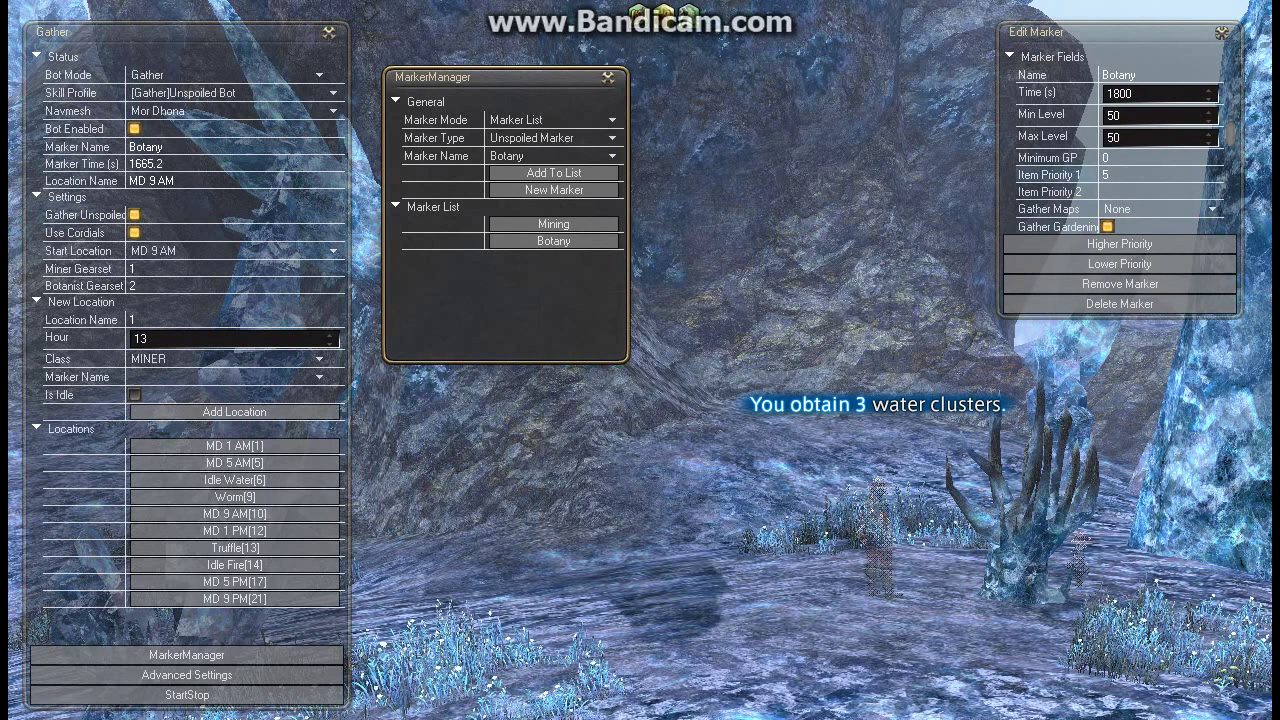
pyautogui.click(1128, 158)
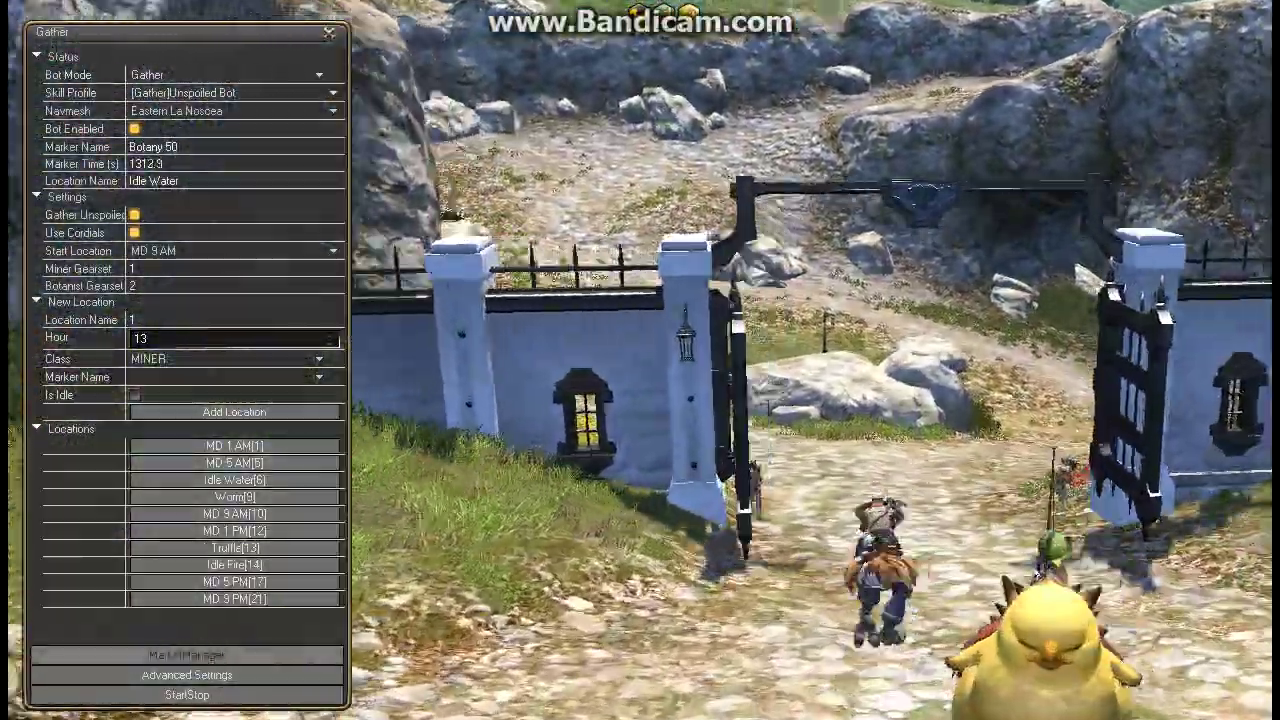
# - Reopen MarkerManager in Eastern La Noscea and show the available marker types
pyautogui.click(187, 655)
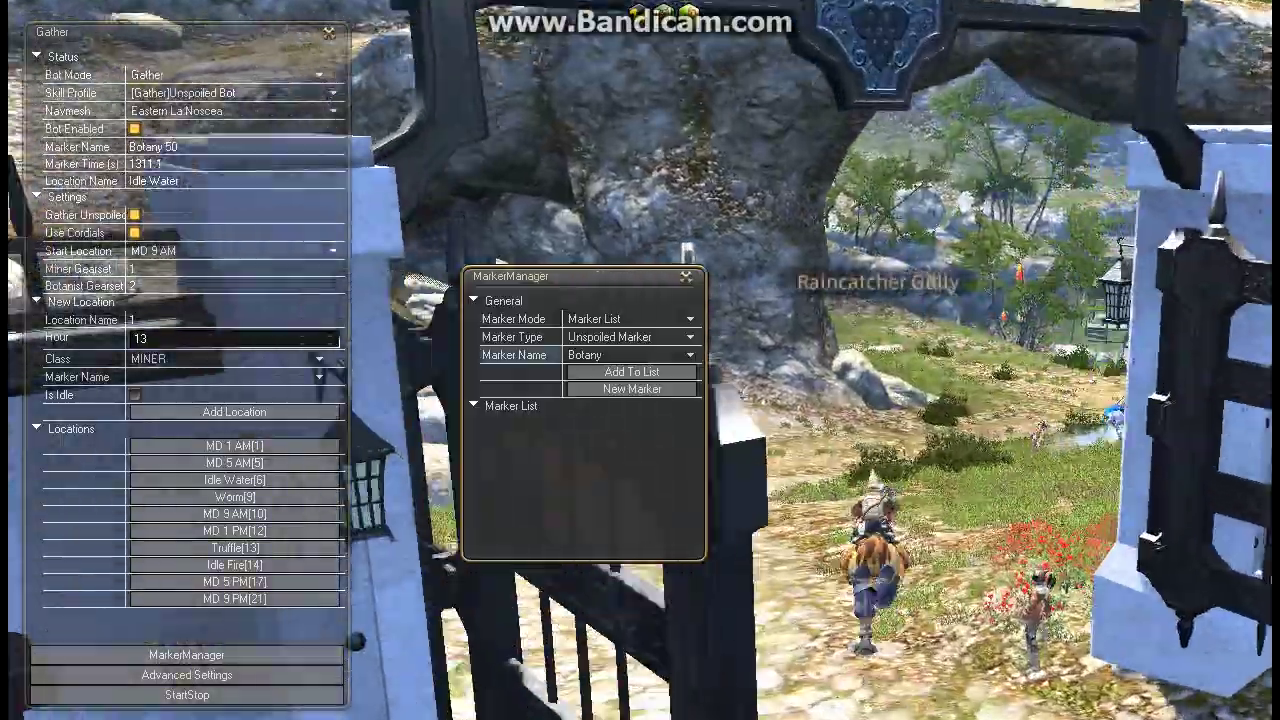
pyautogui.click(590, 337)
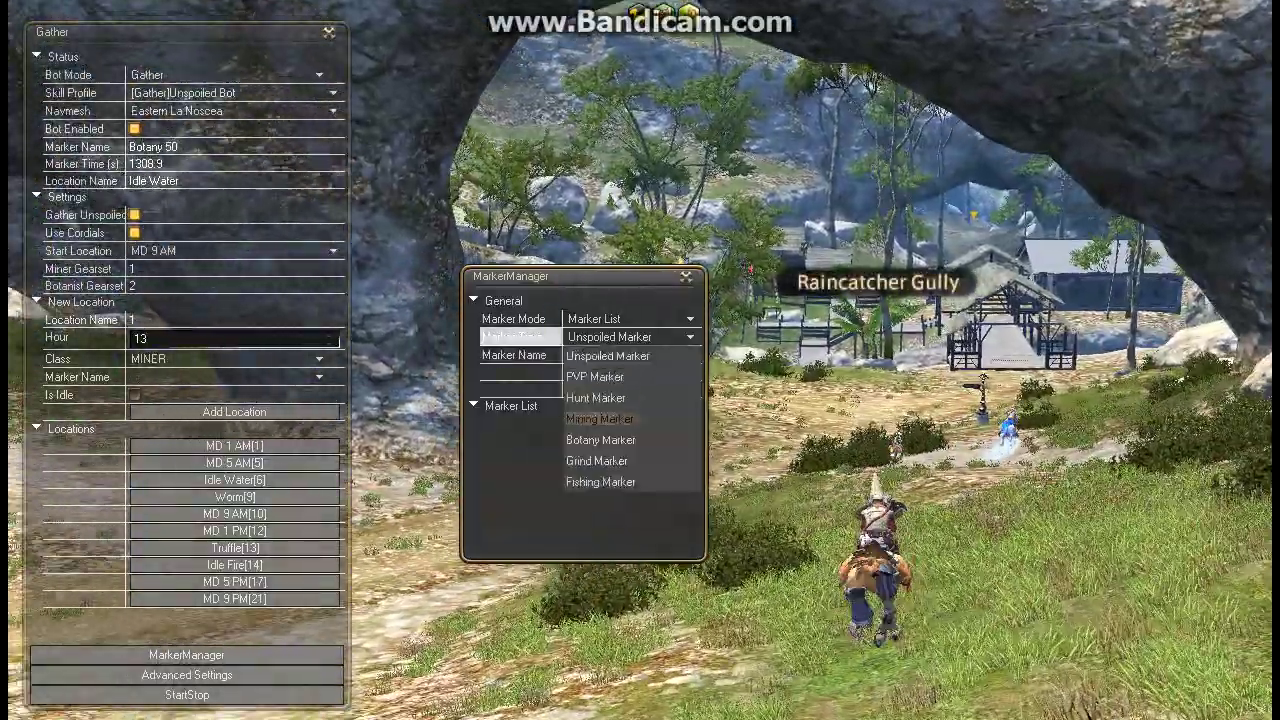